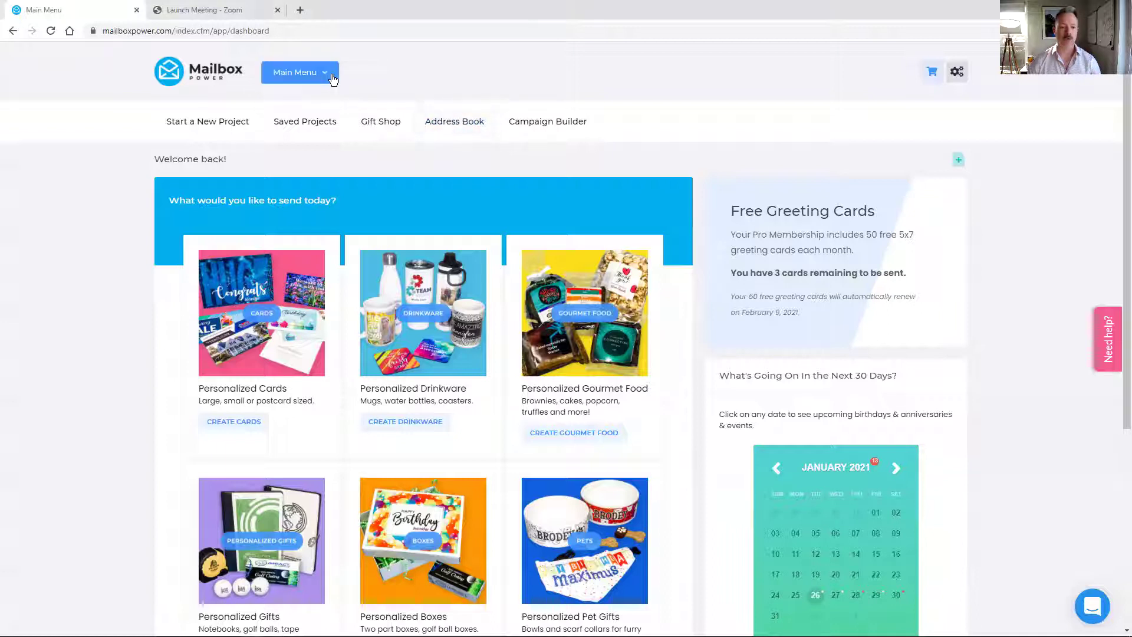
# - Go to the Address Book through the Main Menu to see groups like All Contacts (840)
pyautogui.click(299, 73)
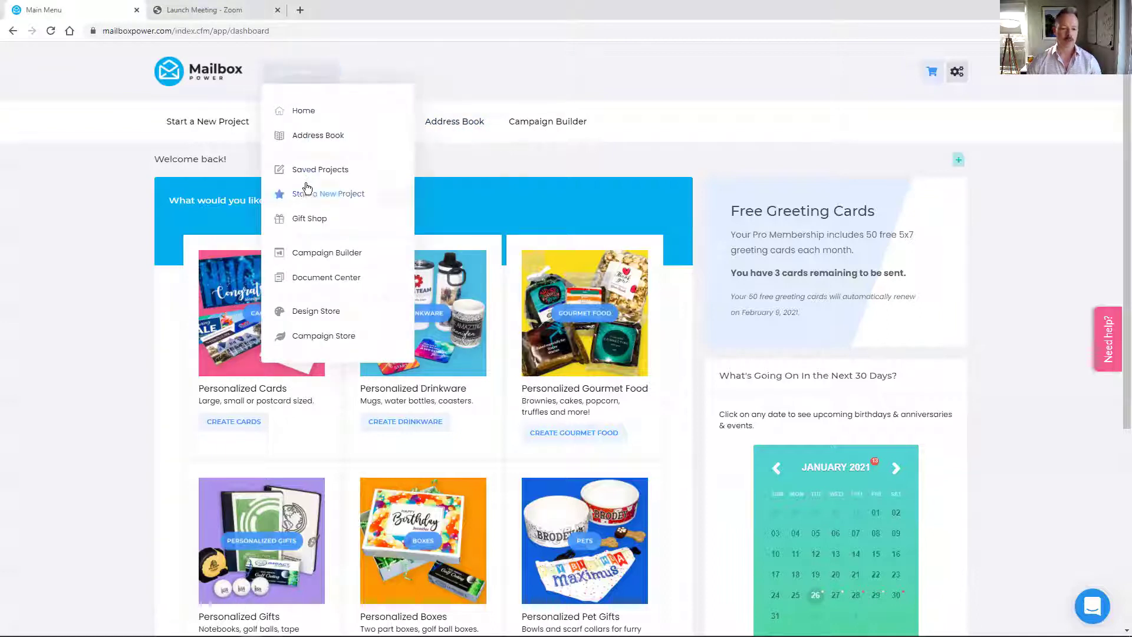
pyautogui.click(313, 139)
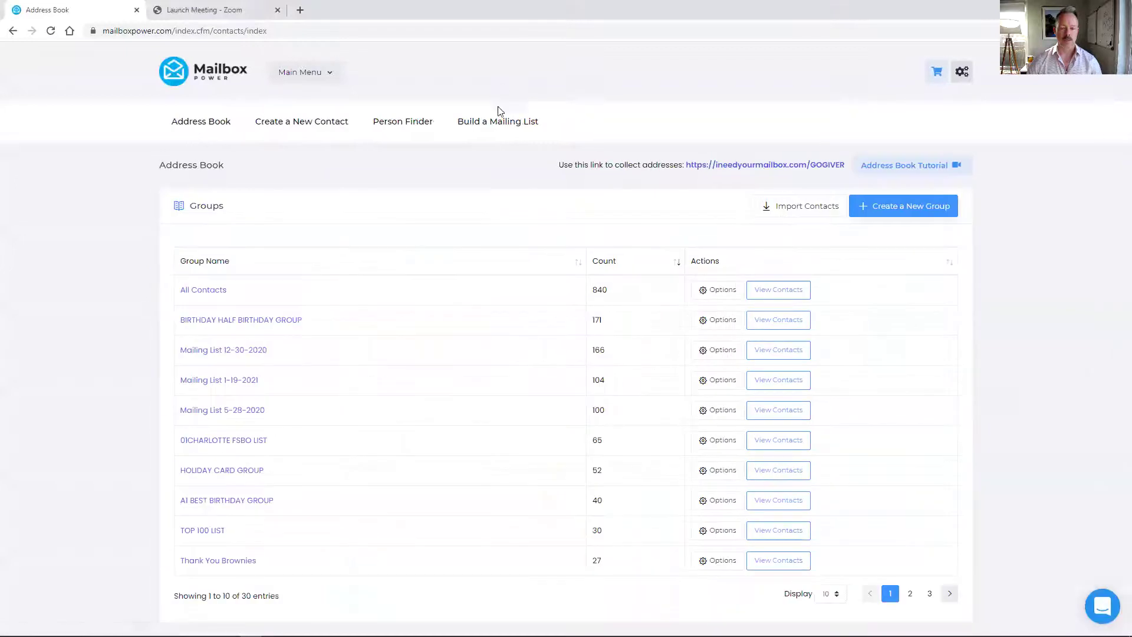
# - Begin a custom mailing list order targeting Businesses across the Whole USA
pyautogui.click(493, 122)
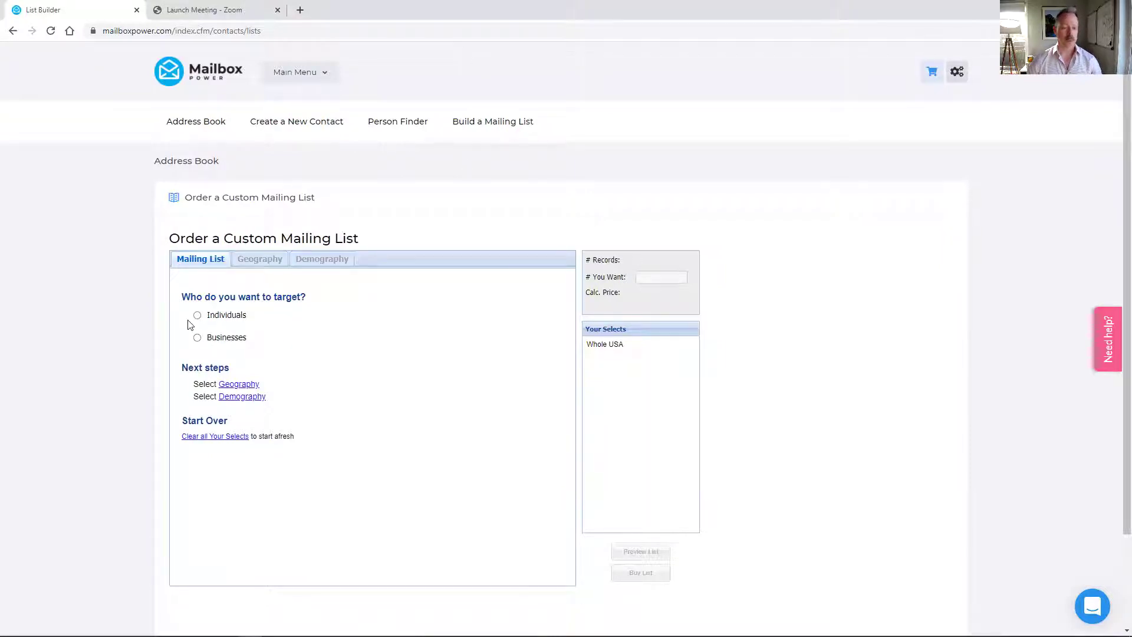
pyautogui.click(197, 338)
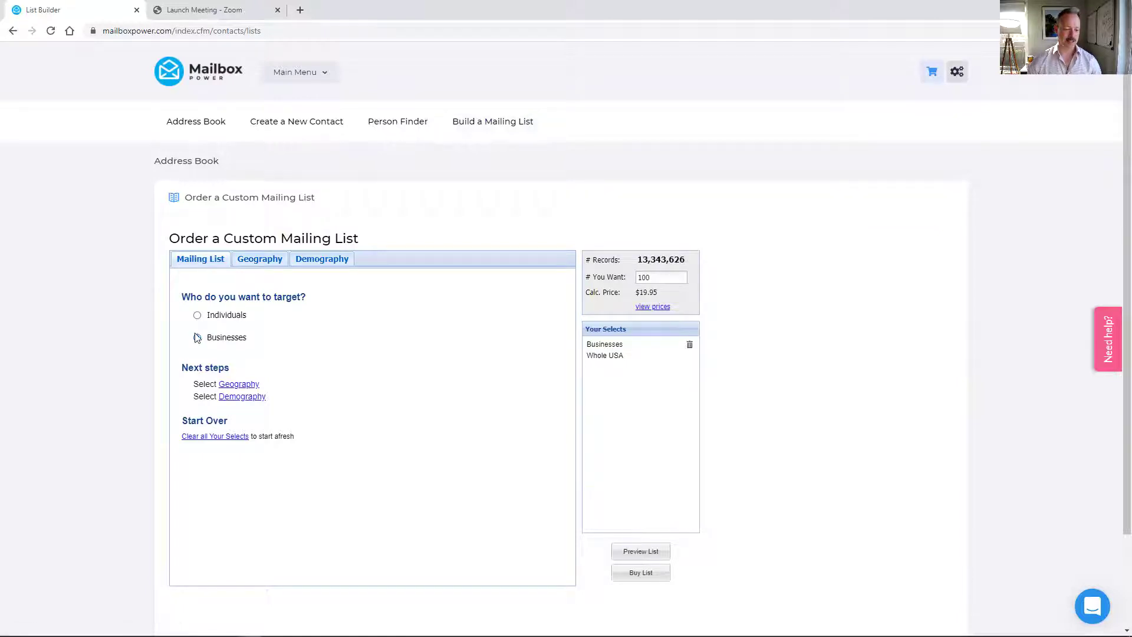
# - Limit the business list to a 2-mile radius around a Beverly Hills, CA 90210 address
pyautogui.click(260, 259)
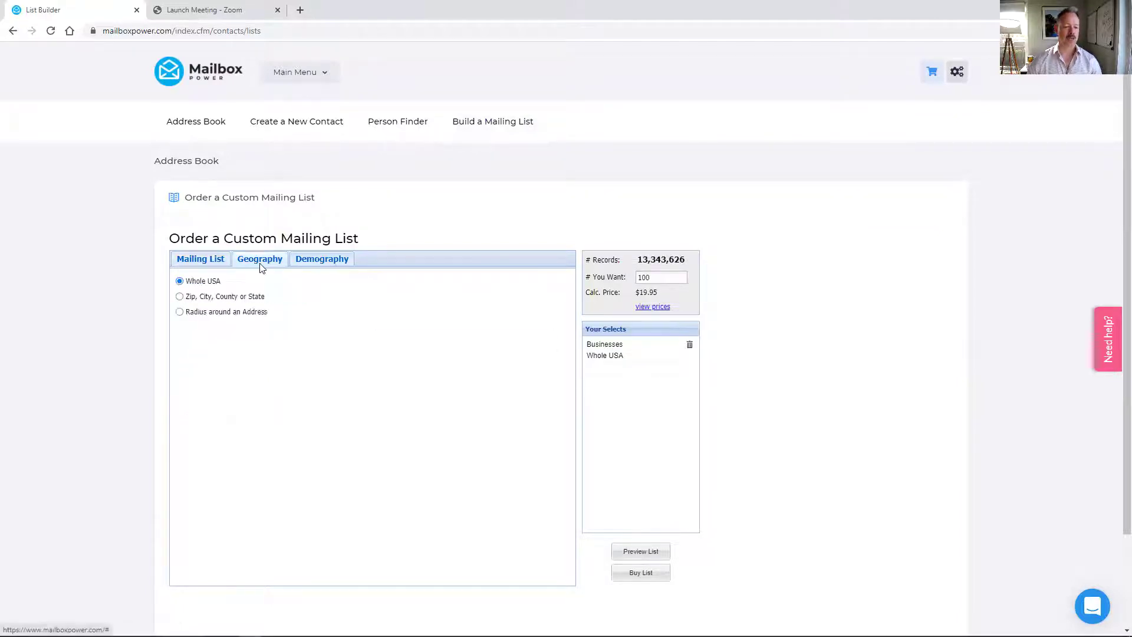
pyautogui.click(180, 312)
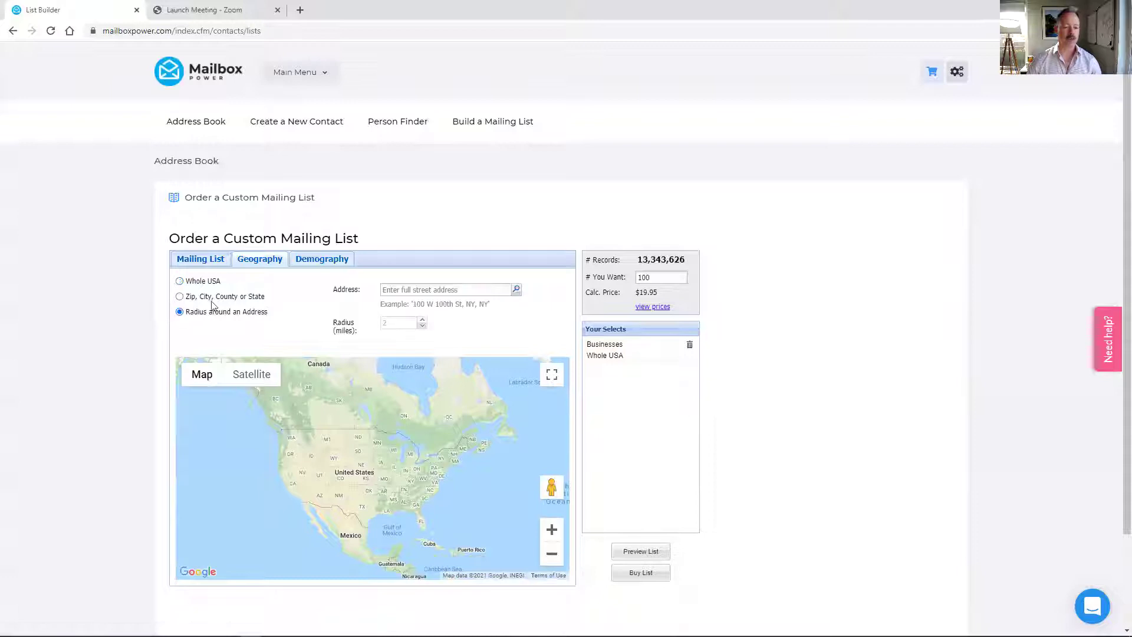
pyautogui.click(410, 289)
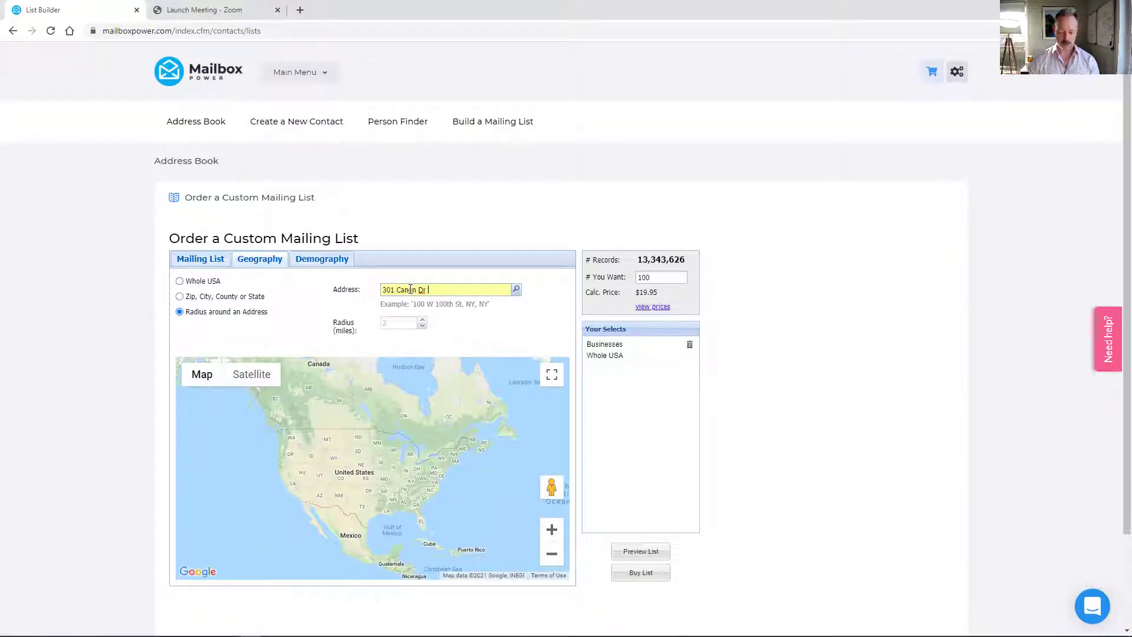
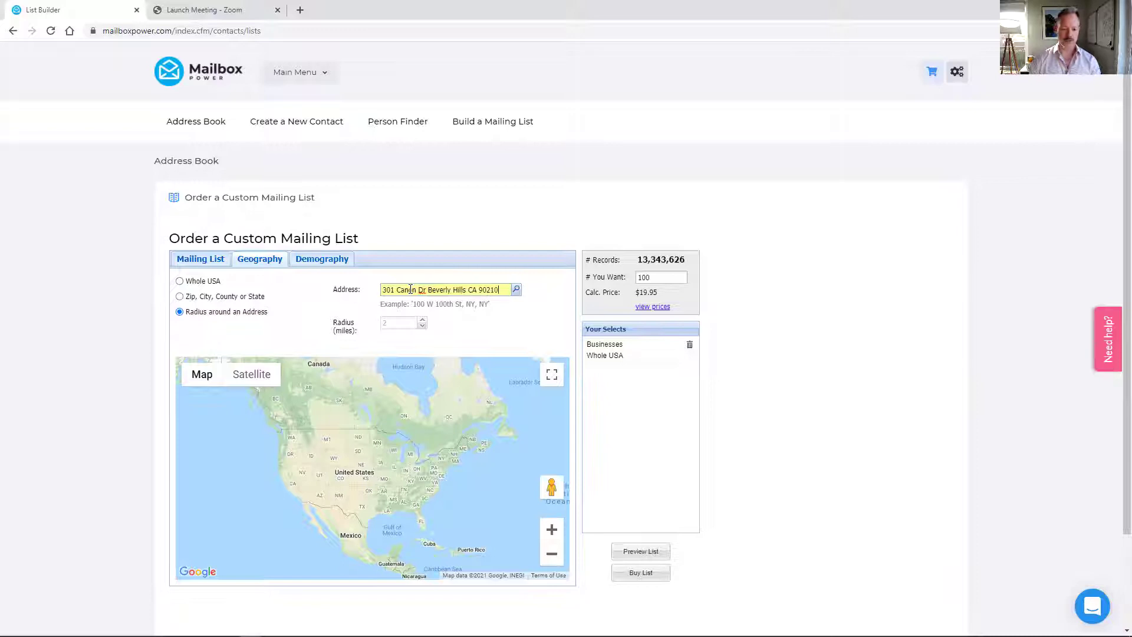
pyautogui.click(516, 290)
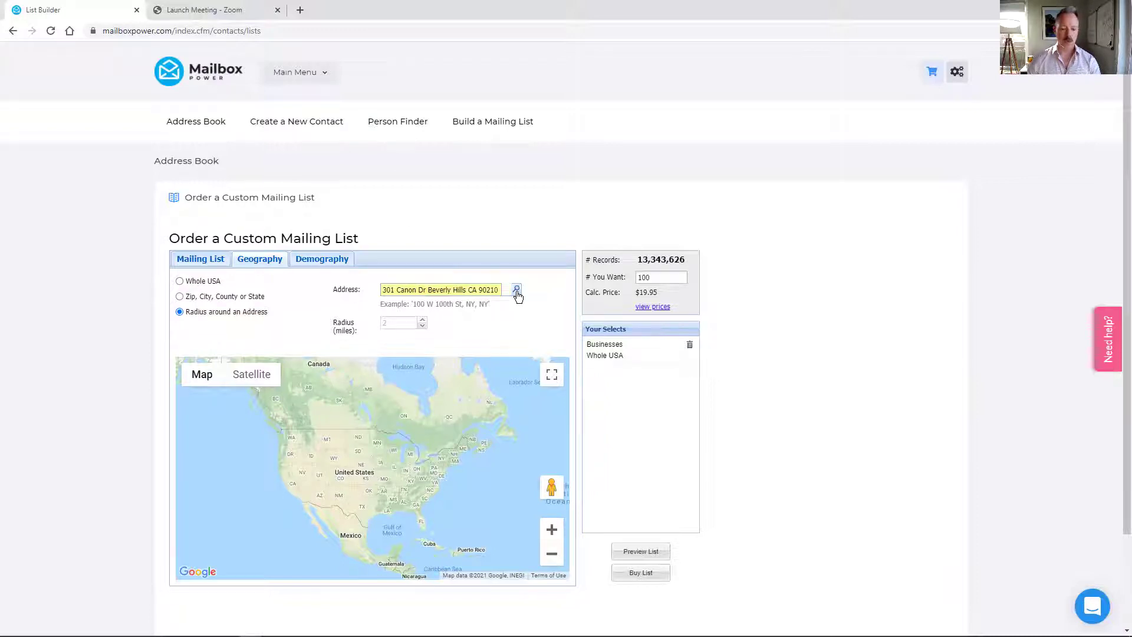
pyautogui.click(387, 323)
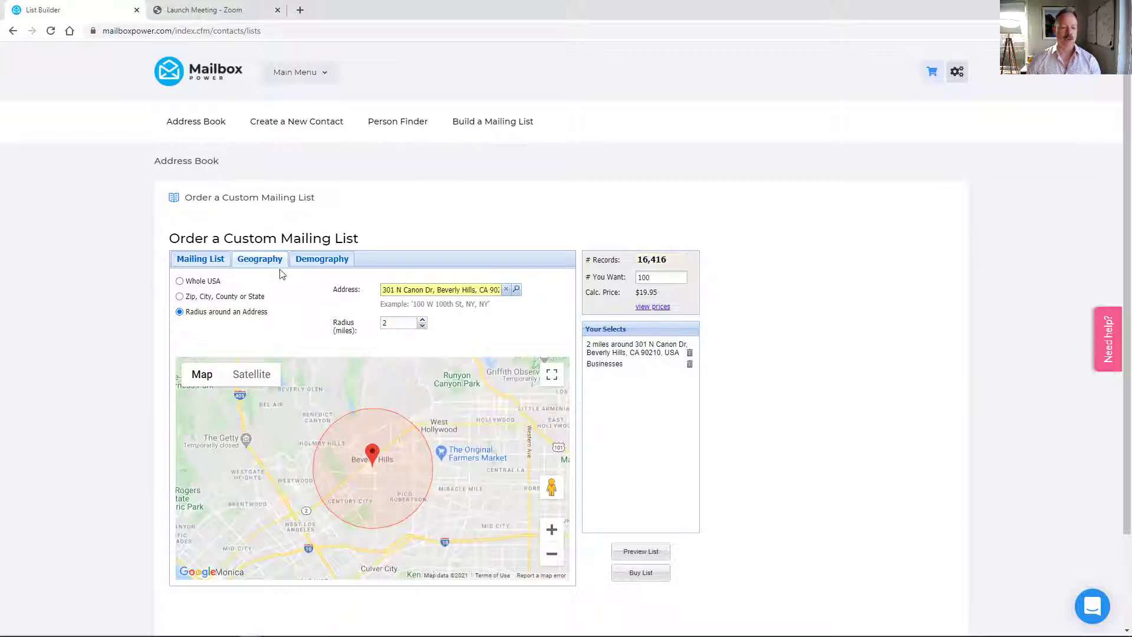
pyautogui.click(649, 273)
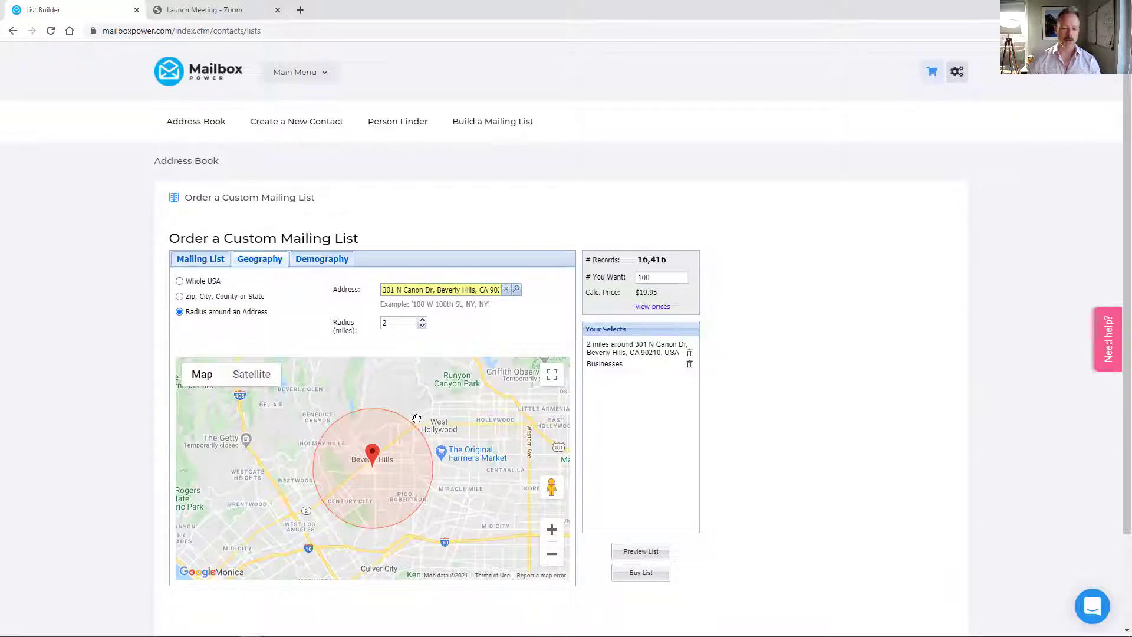
pyautogui.click(329, 262)
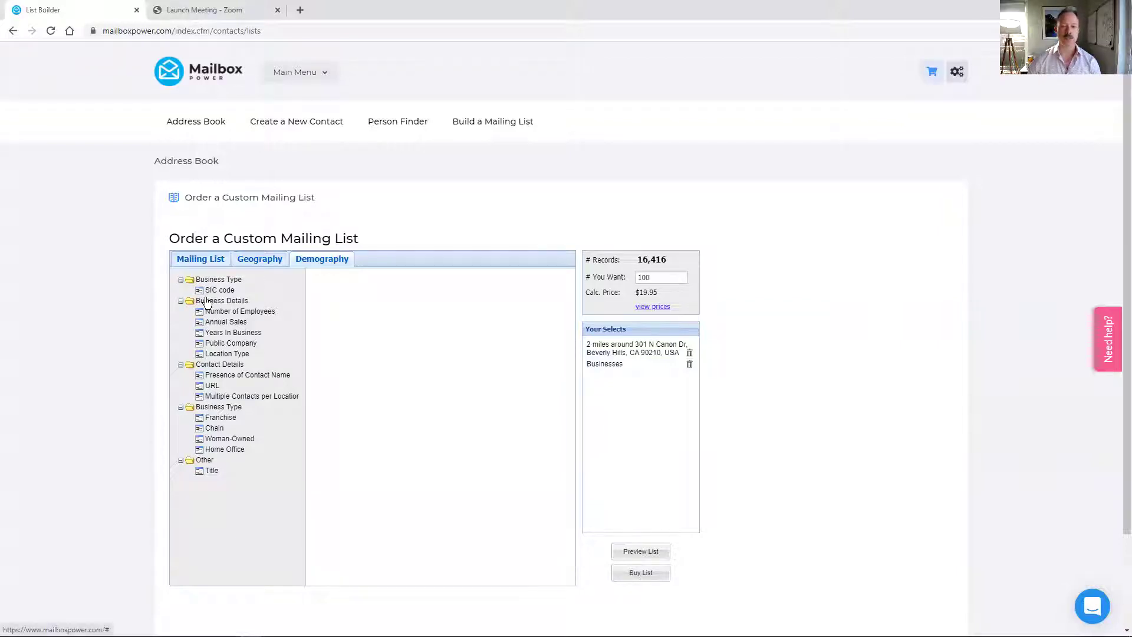
# - Add SIC codes Financial Planning Consultants and Financial Advisory Services, requesting all 123 records ($24.54)
pyautogui.click(218, 290)
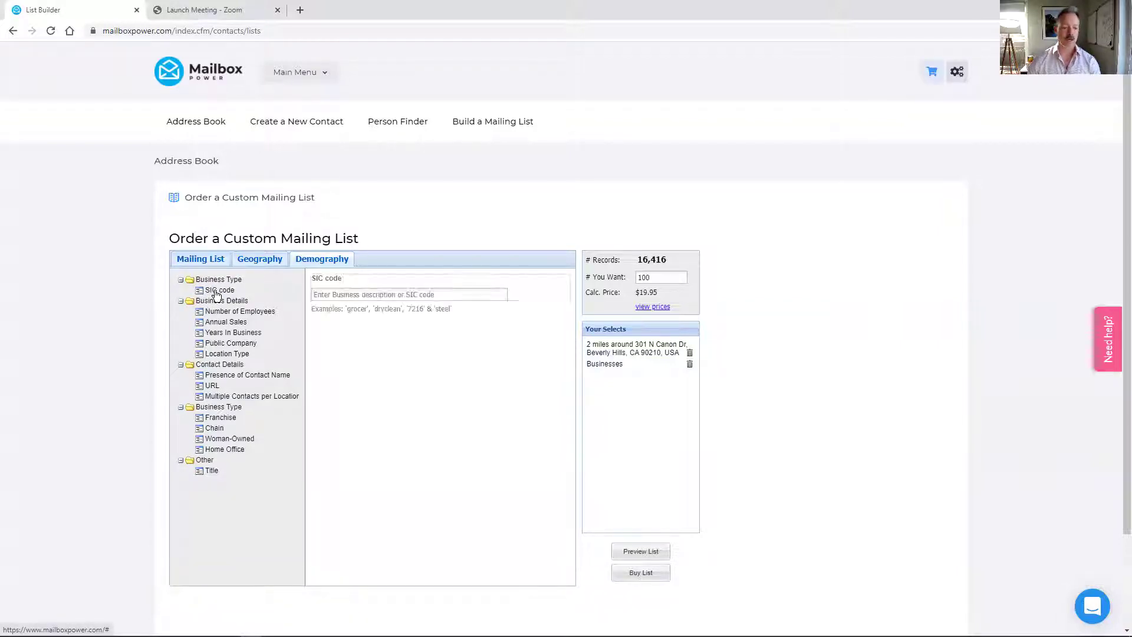
pyautogui.click(352, 293)
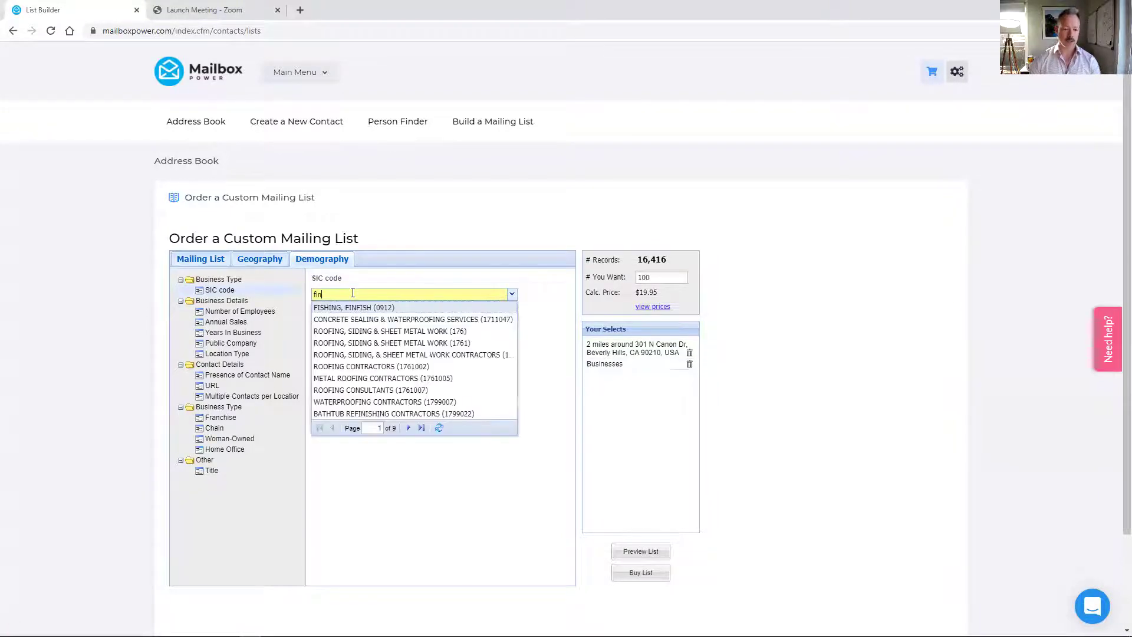
pyautogui.write('finan')
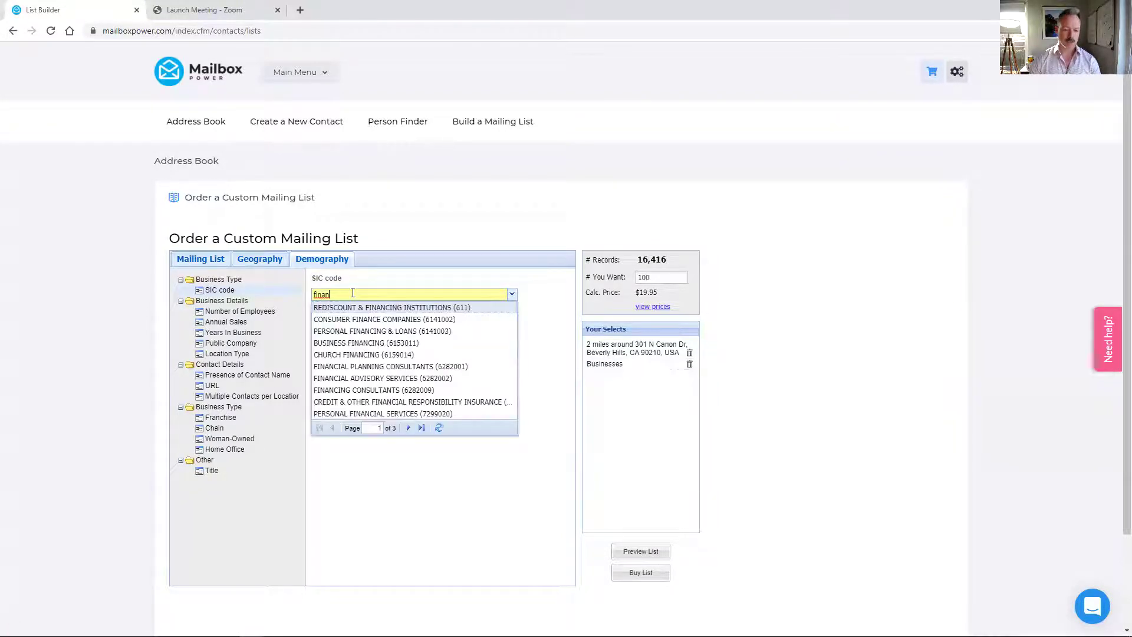
pyautogui.write('cial')
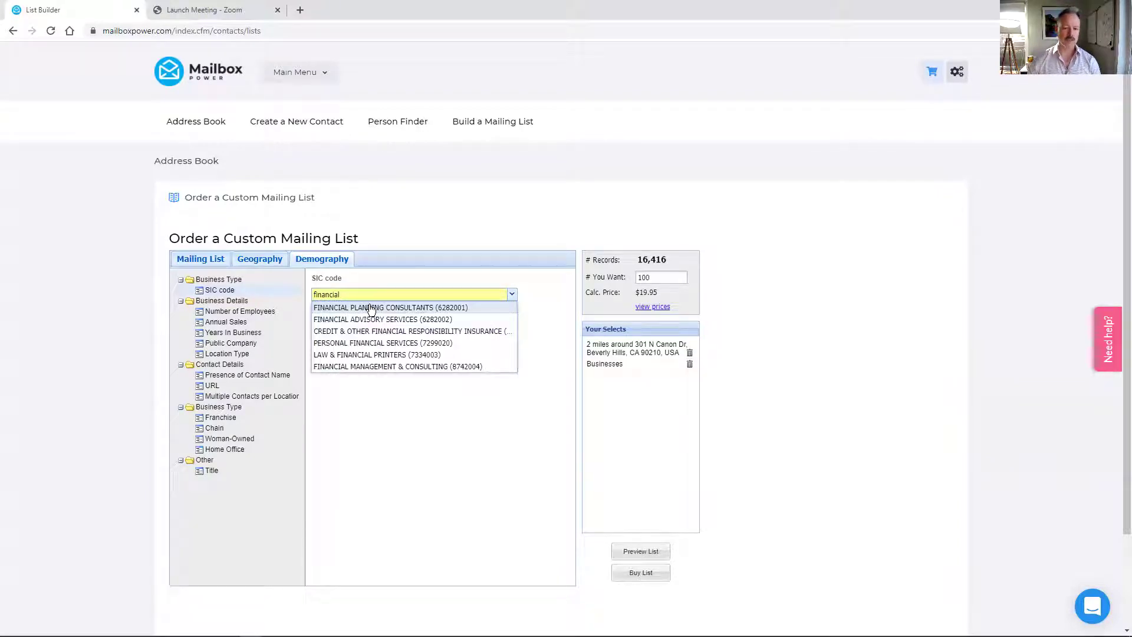
pyautogui.click(367, 307)
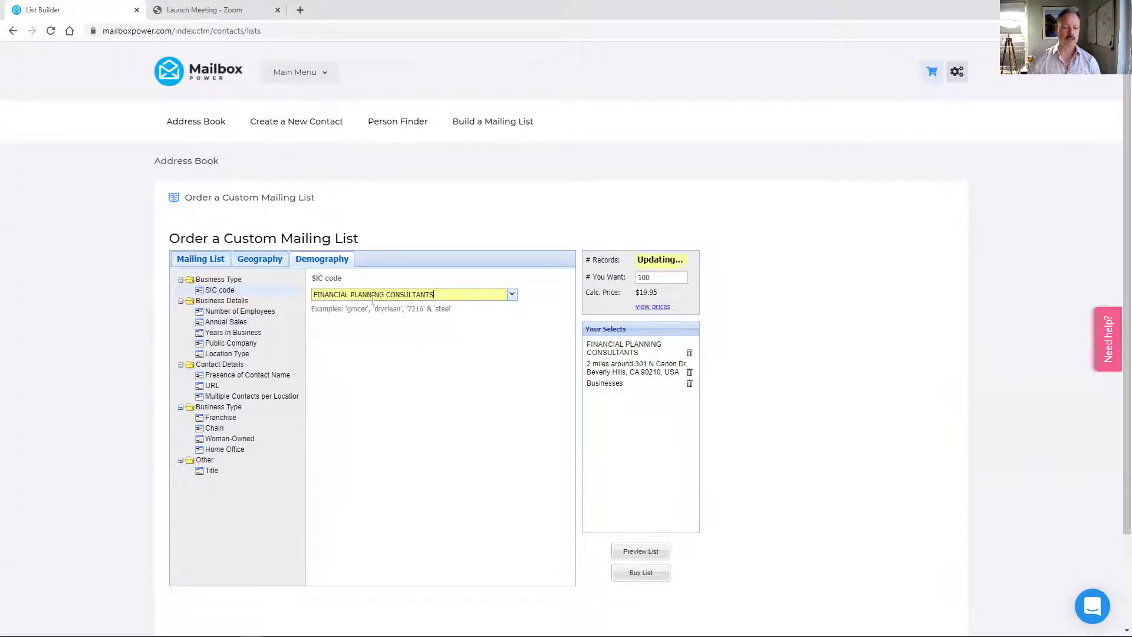
pyautogui.doubleClick(443, 293)
pyautogui.press('BackSpace')
pyautogui.press('BackSpace')
pyautogui.press('BackSpace')
pyautogui.press('BackSpace')
pyautogui.press('BackSpace')
pyautogui.press('BackSpace')
pyautogui.press('BackSpace')
pyautogui.press('BackSpace')
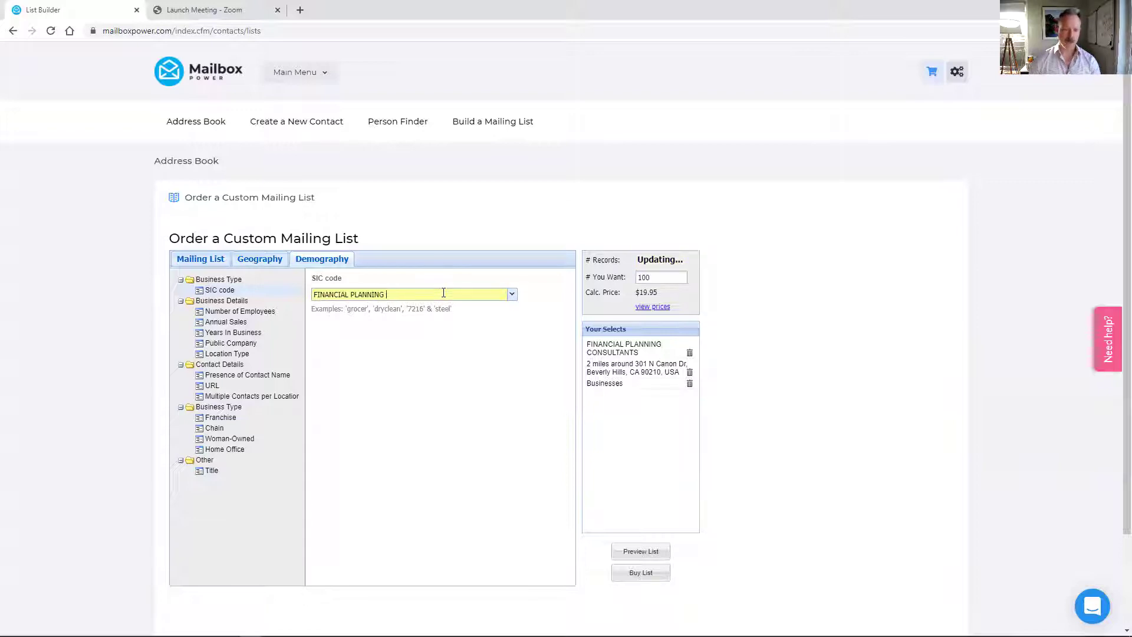
pyautogui.write('adv')
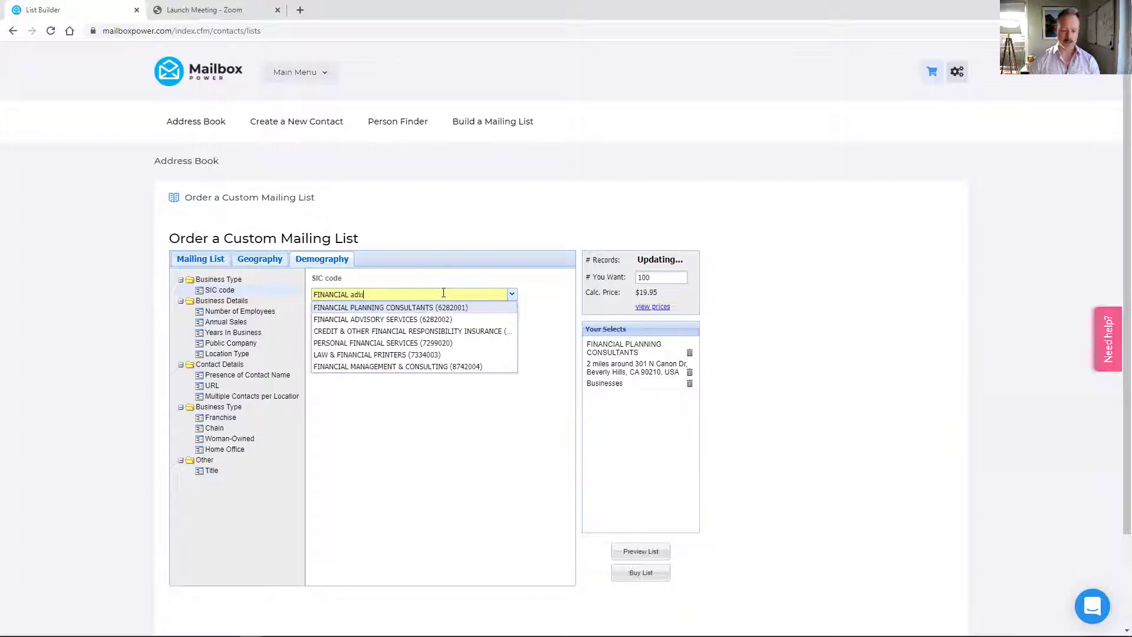
pyautogui.write('i')
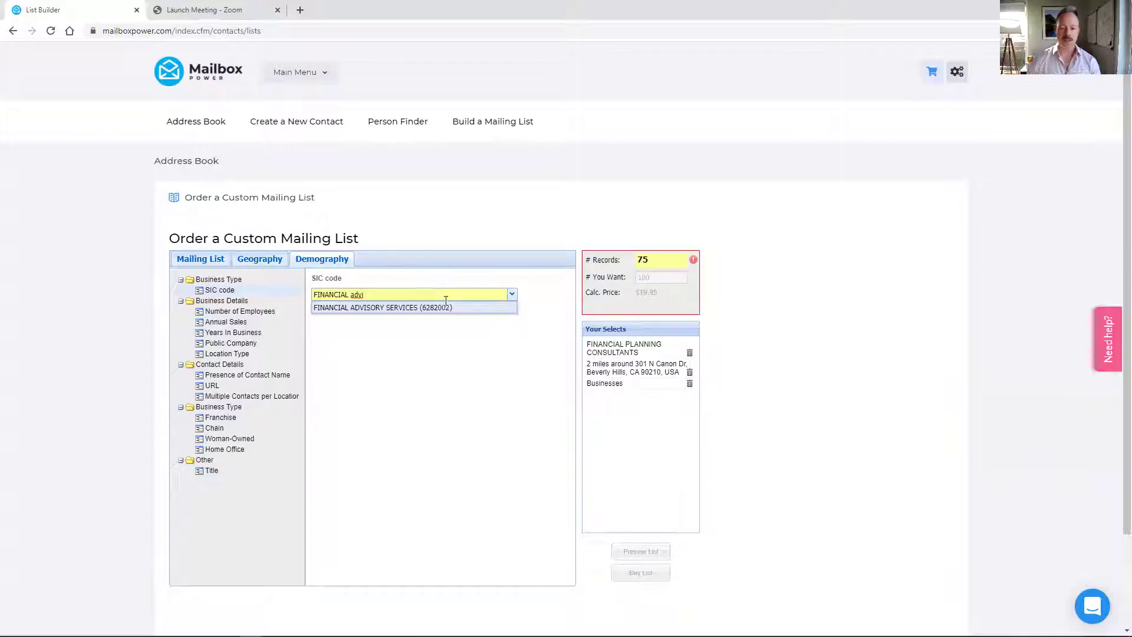
pyautogui.click(444, 308)
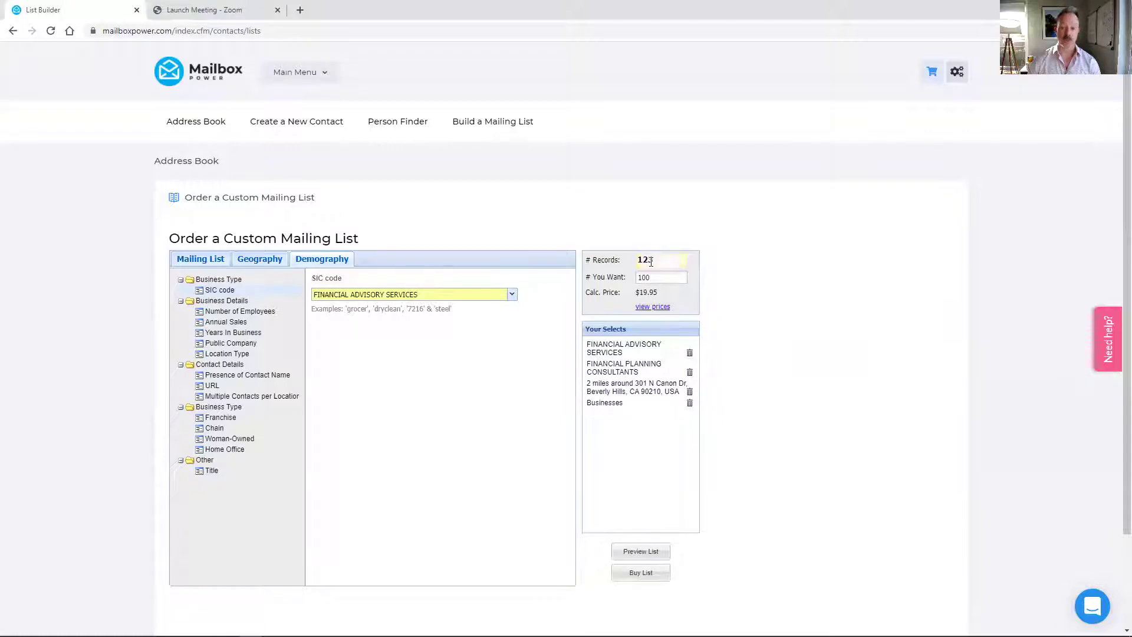
pyautogui.doubleClick(656, 275)
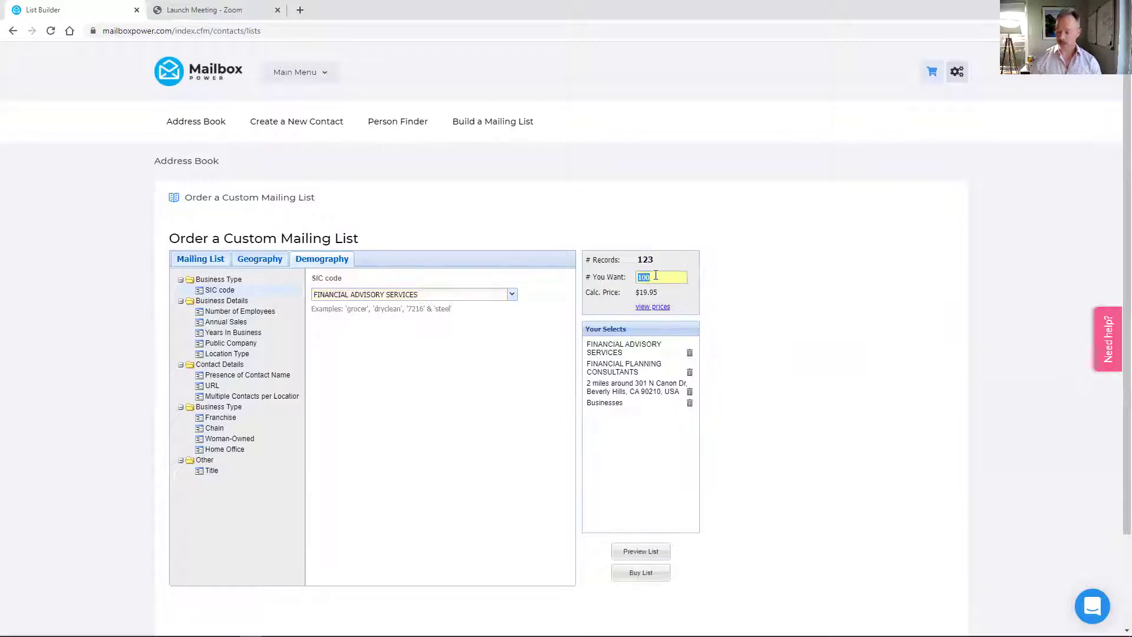
pyautogui.write('123')
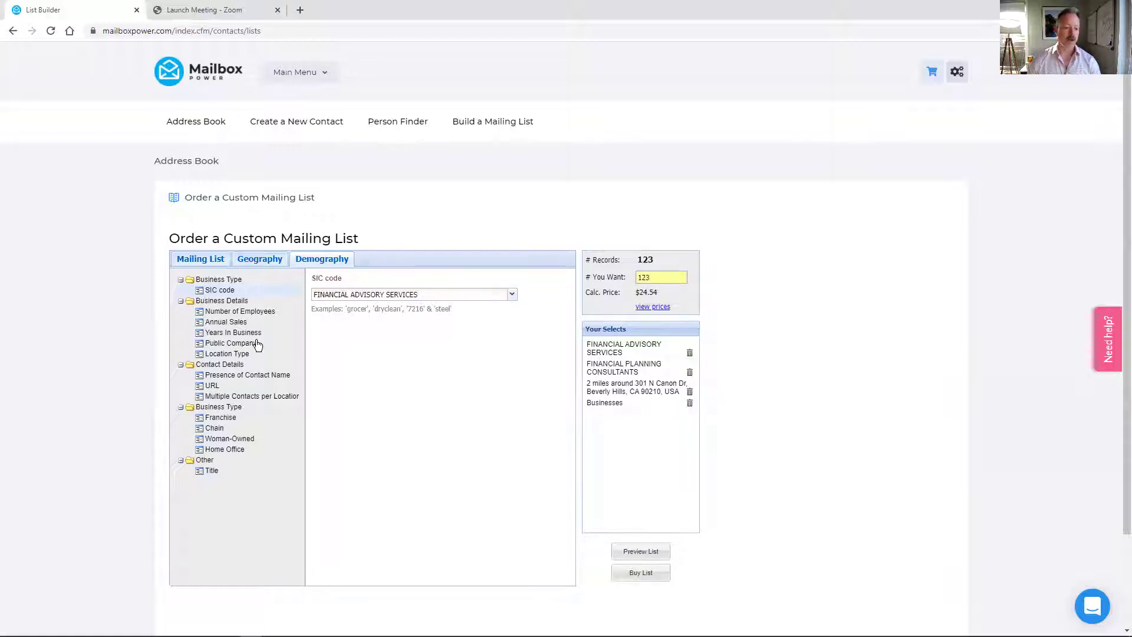
# - Review the Business, Contact, Geography and Title filters, then return to the targeting step
pyautogui.click(223, 302)
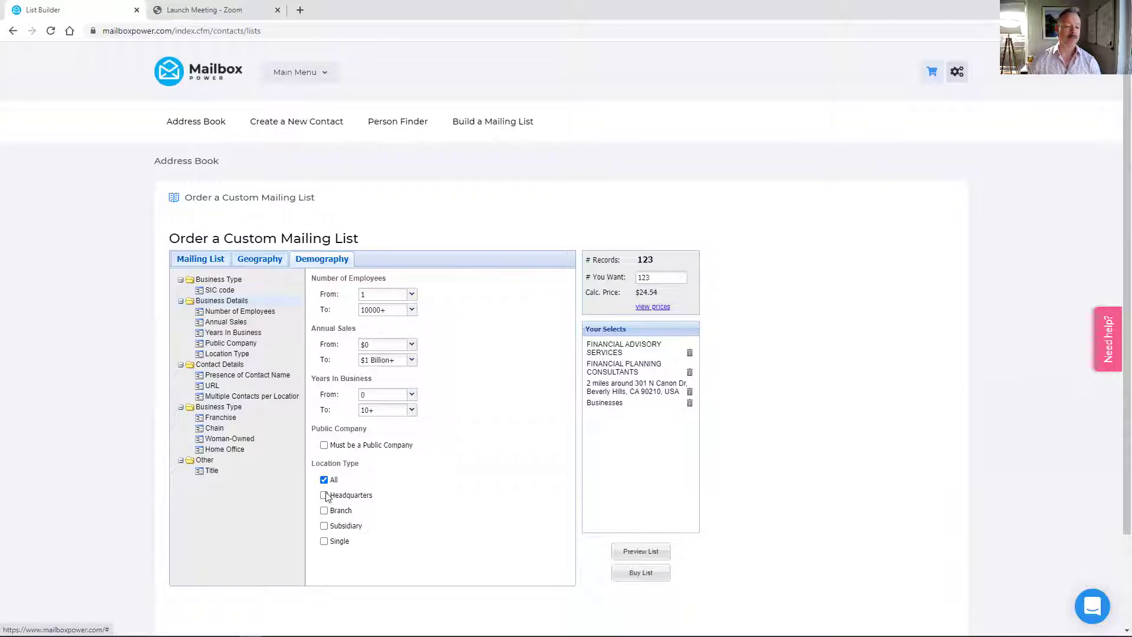
pyautogui.click(232, 366)
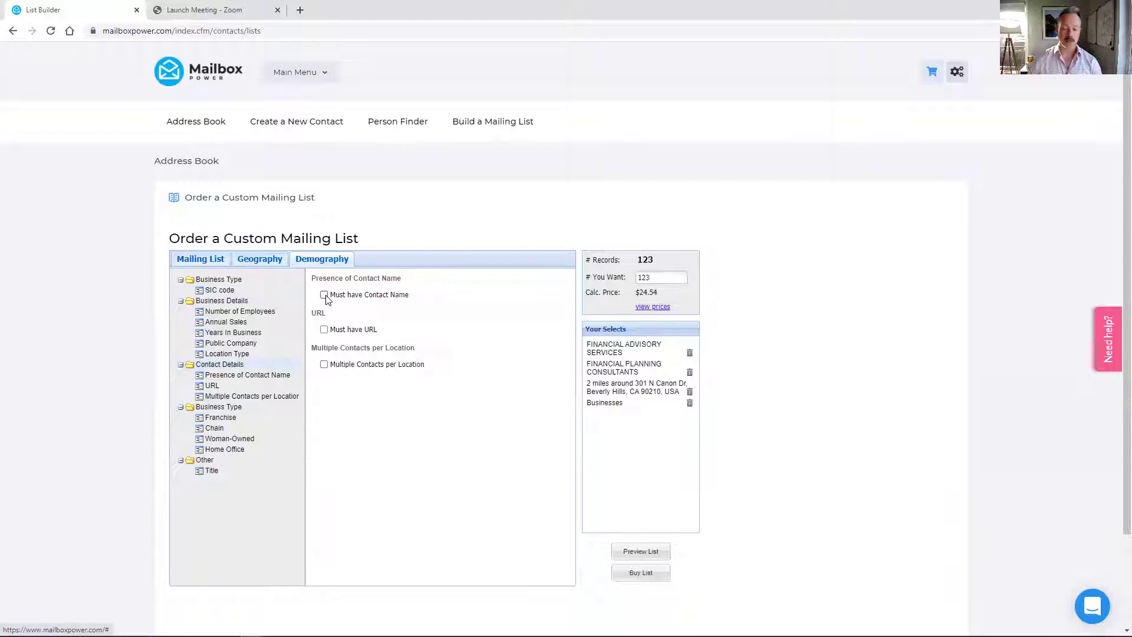
pyautogui.click(264, 260)
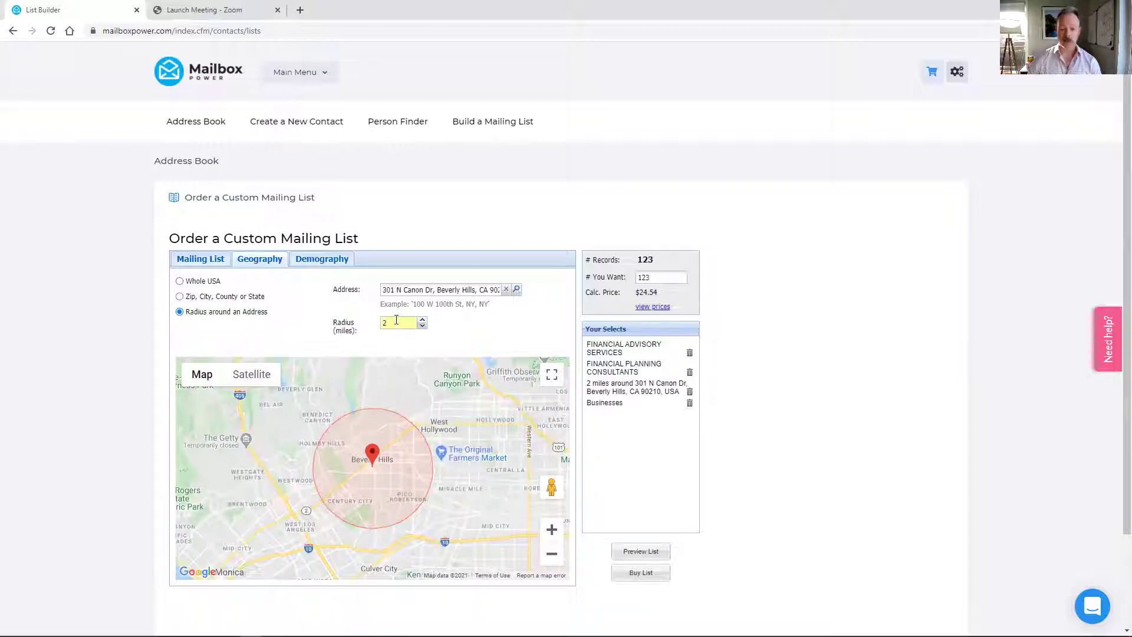
pyautogui.click(318, 259)
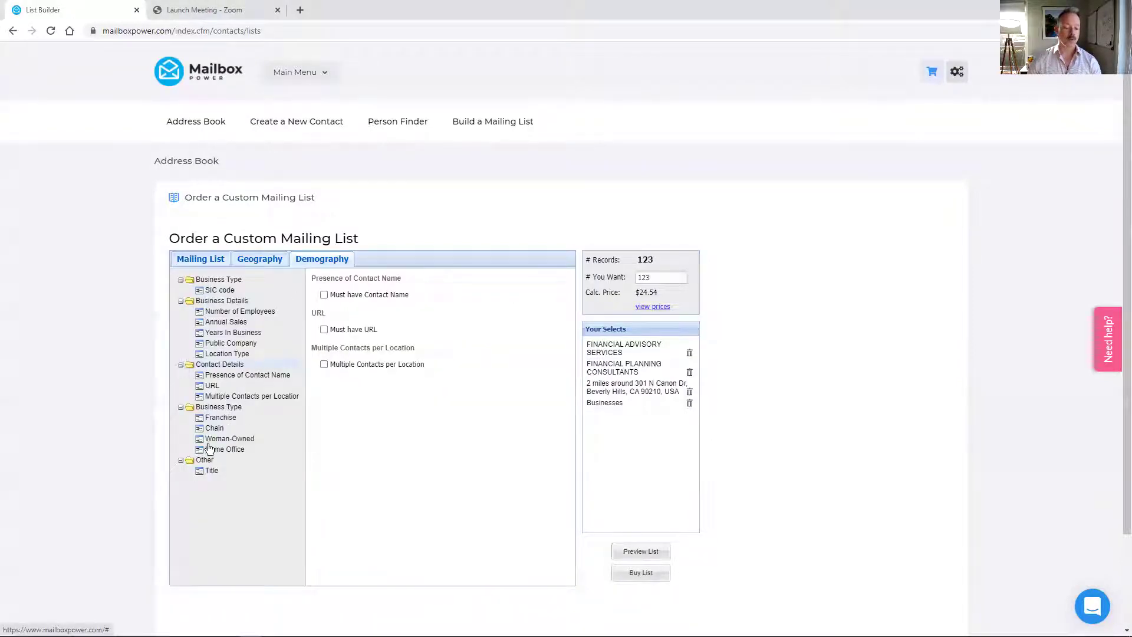
pyautogui.click(213, 464)
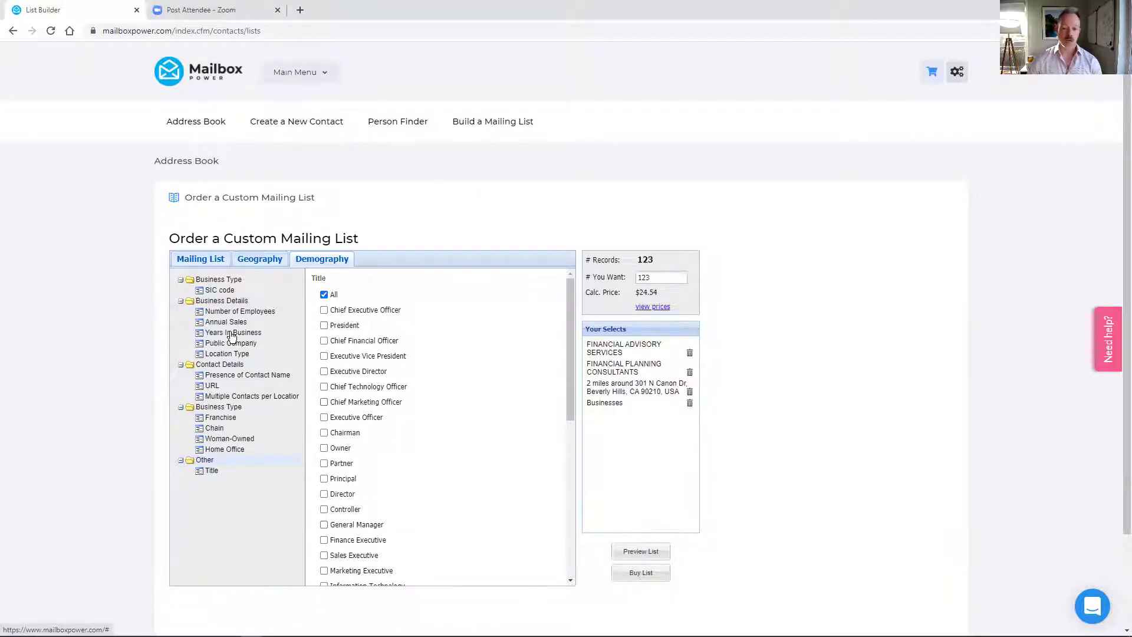
pyautogui.click(214, 259)
pyautogui.moveTo(233, 343)
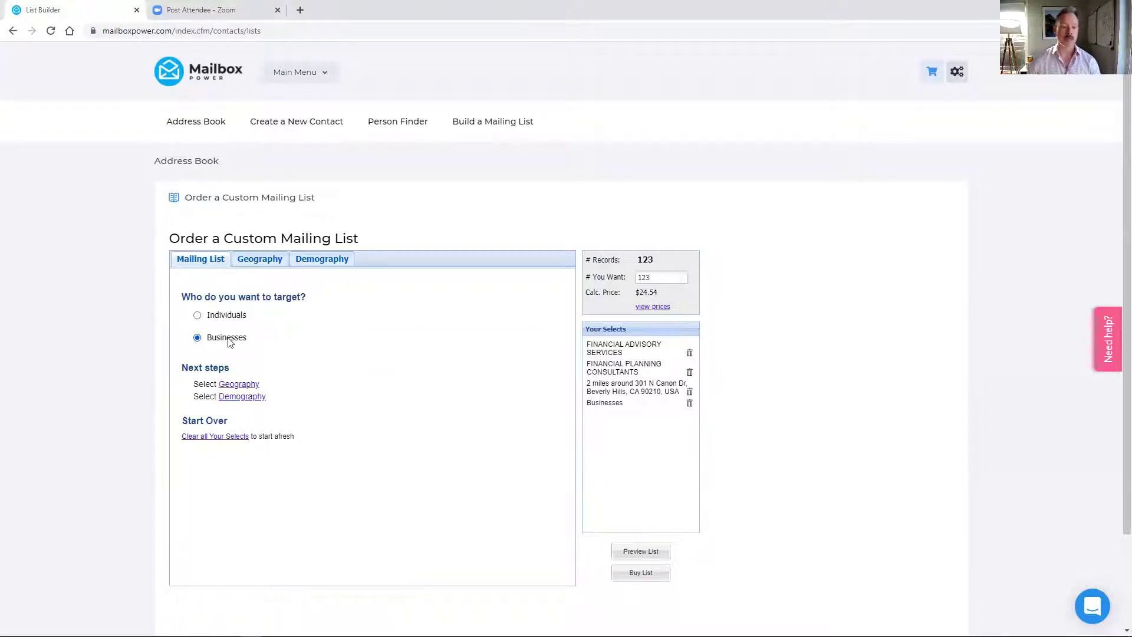
# - Delete the All Individuals and Beverly Hills radius selections, leaving Individuals across the Whole USA
pyautogui.click(198, 316)
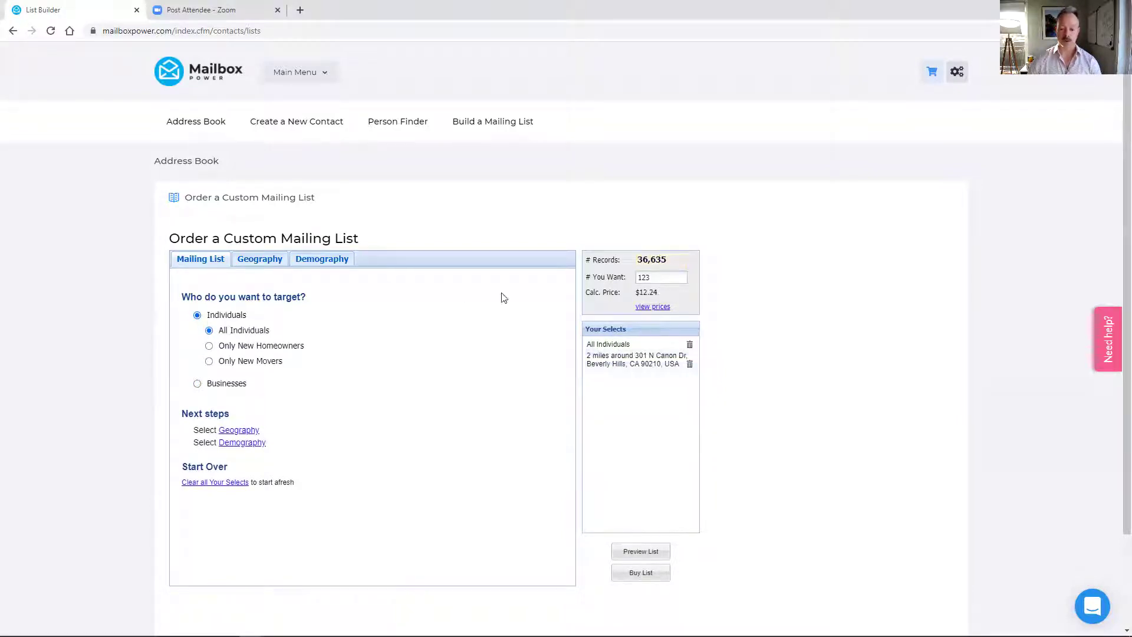
pyautogui.click(689, 345)
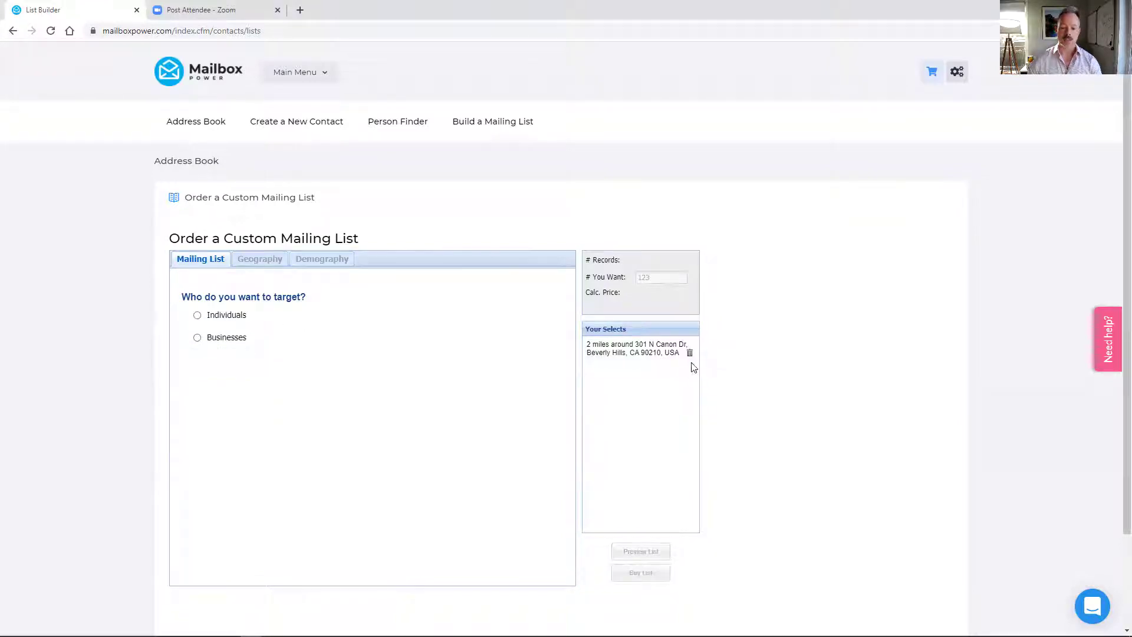
pyautogui.click(689, 353)
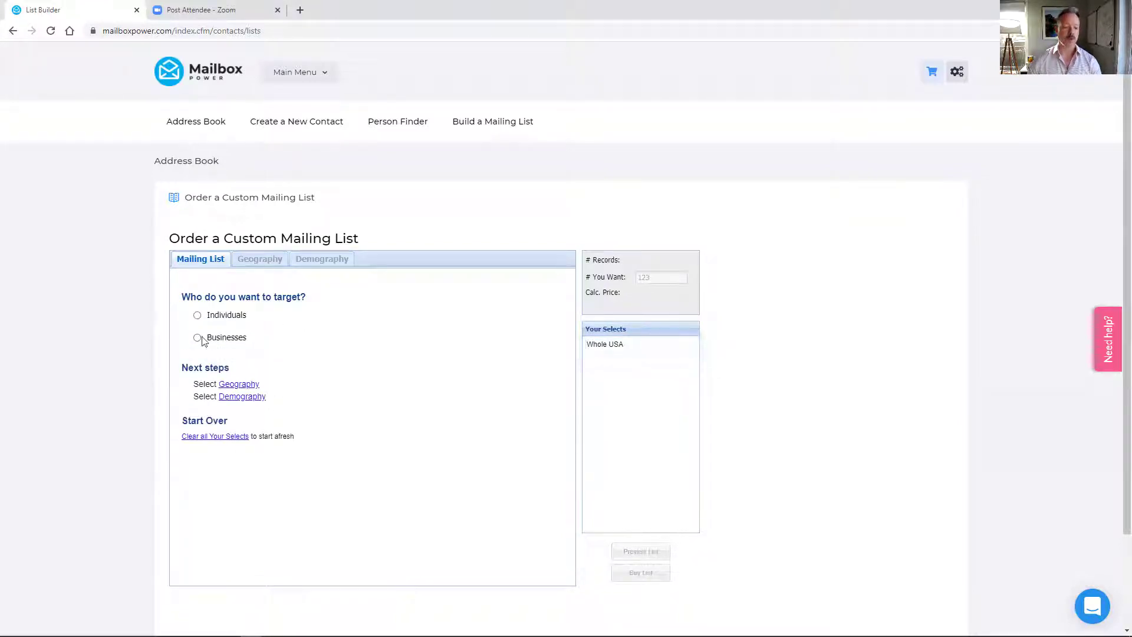
pyautogui.click(197, 315)
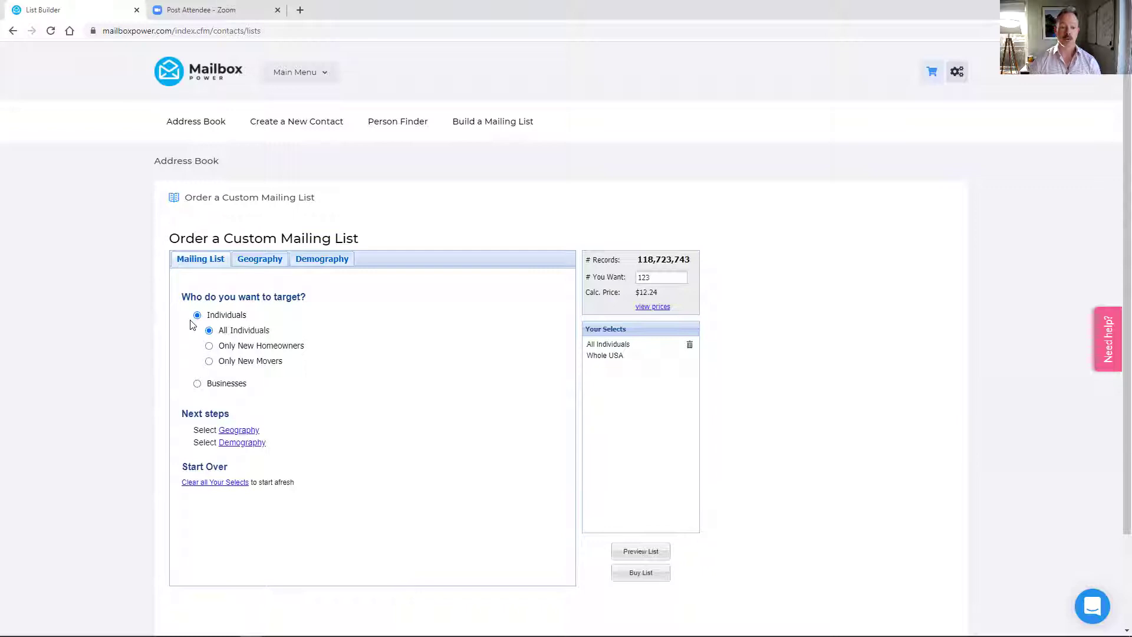
# - Set the individuals list to a 2-mile radius around a Valley Village, CA 91607 address
pyautogui.click(272, 264)
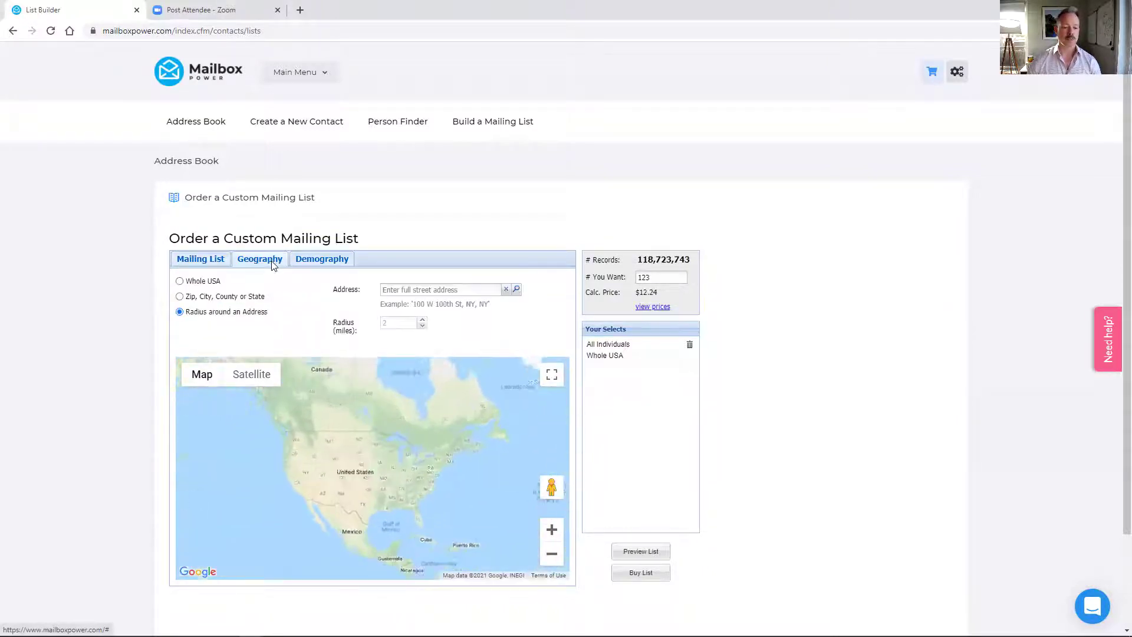
pyautogui.click(408, 285)
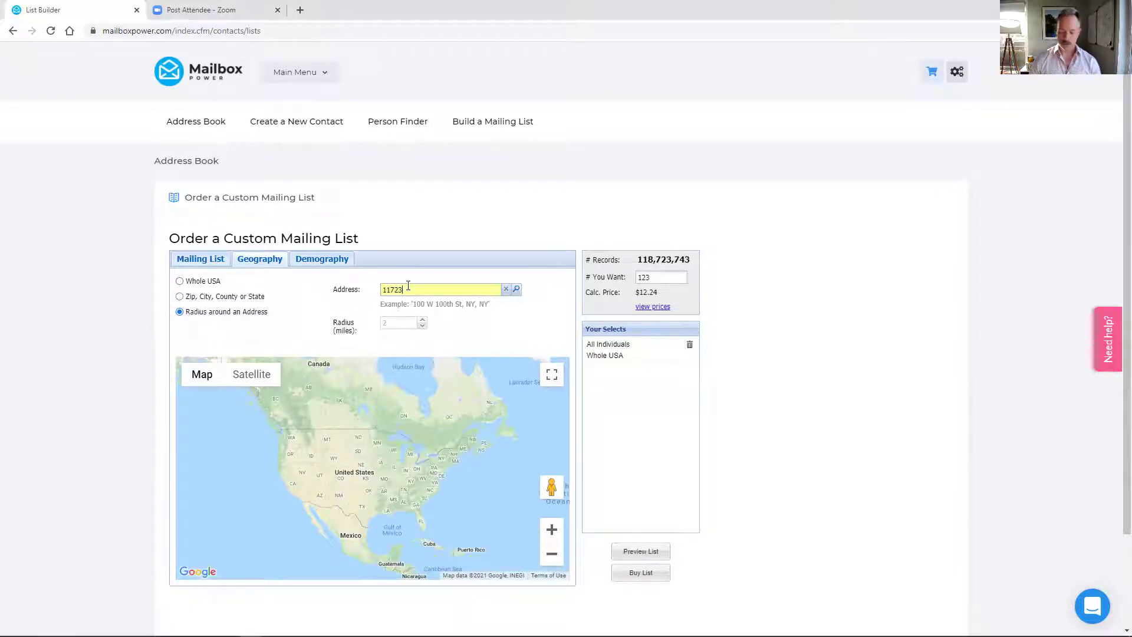
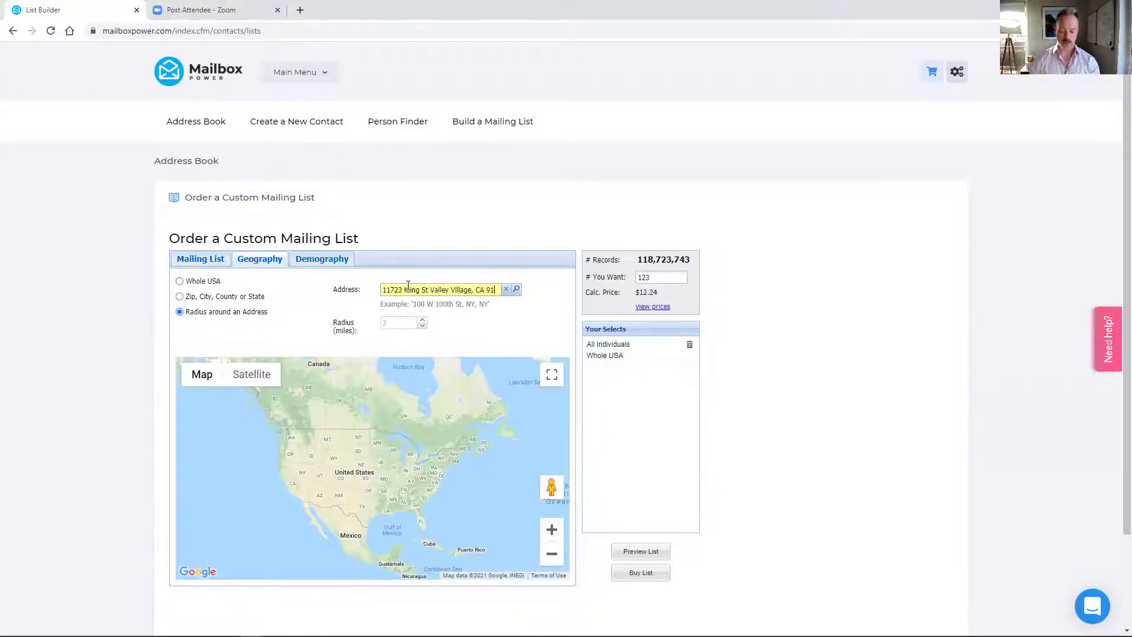
pyautogui.click(516, 289)
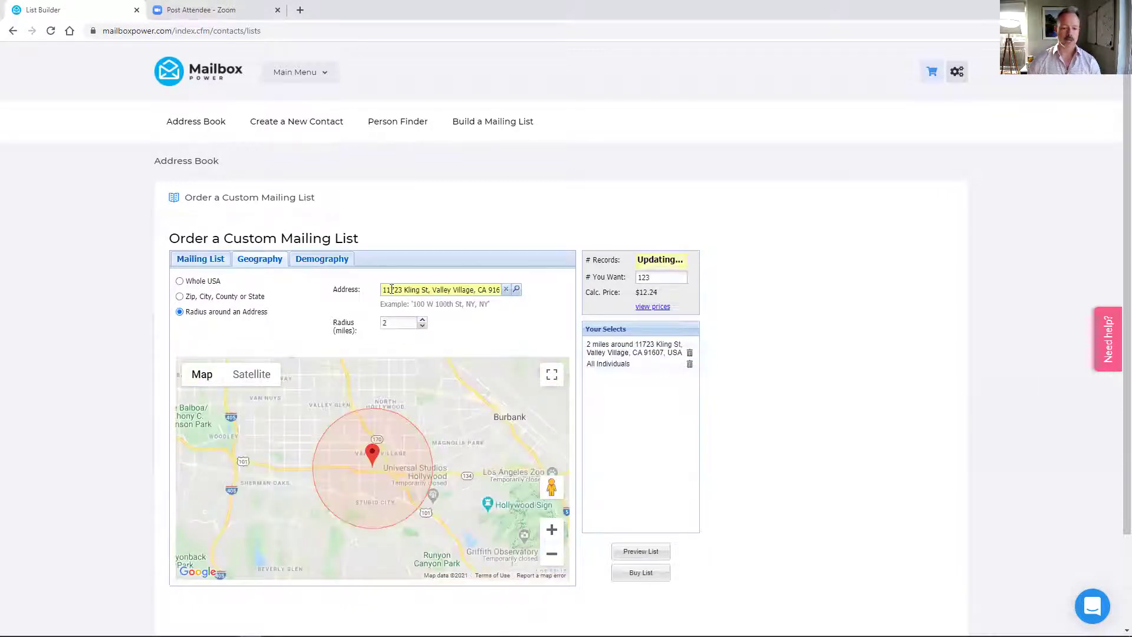
pyautogui.click(392, 326)
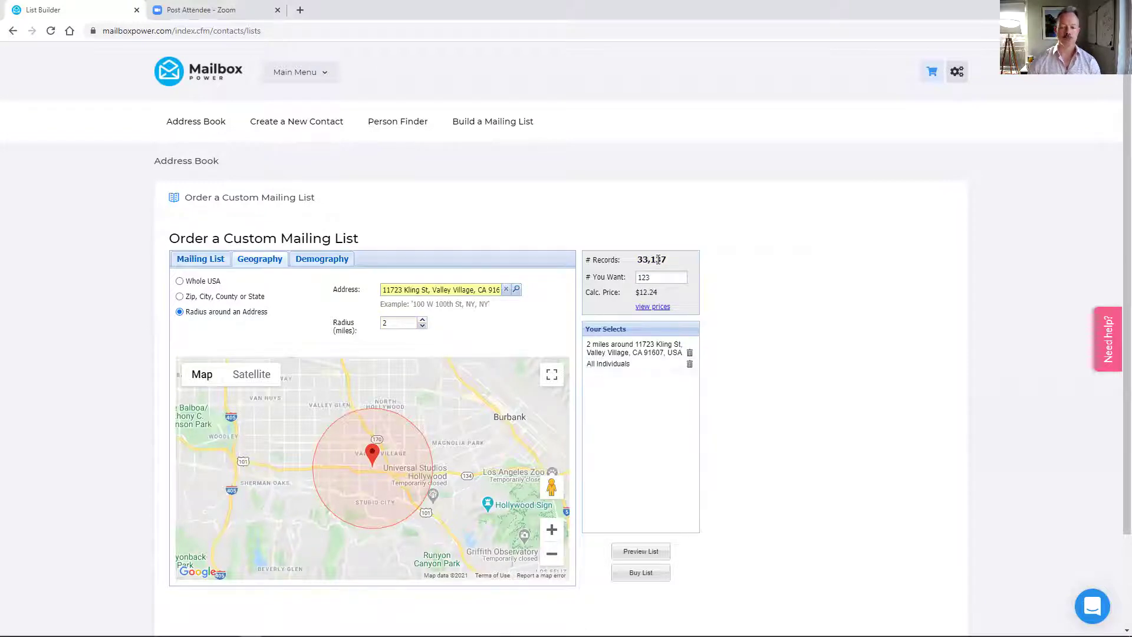
# - Filter households to single-family renters with $75,000+ income and at least 2 years' residence
pyautogui.click(323, 264)
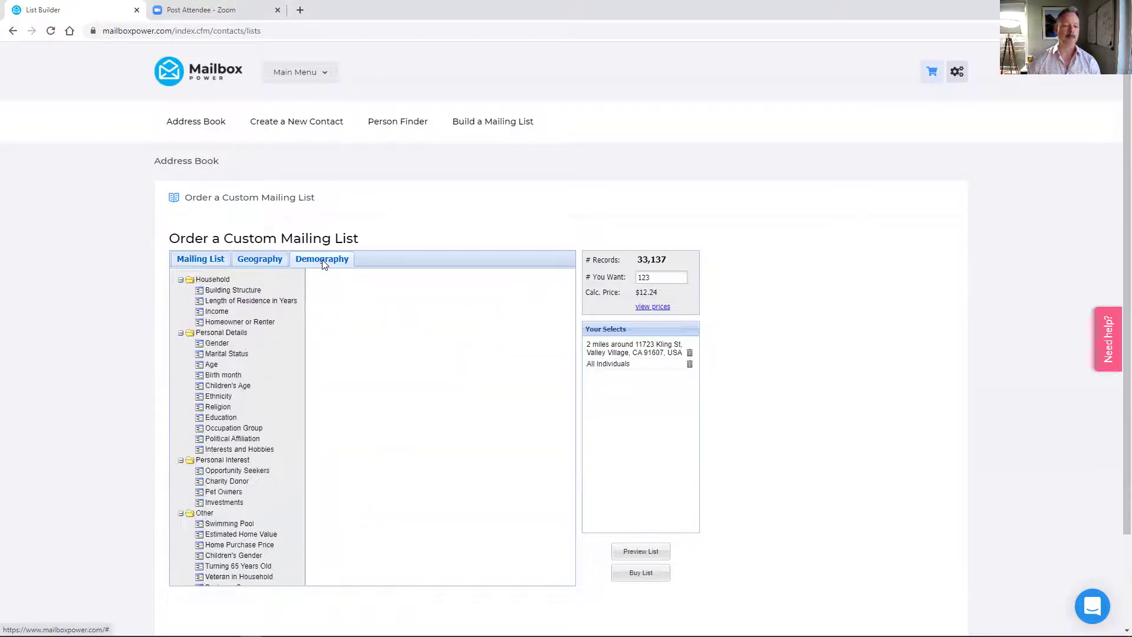
pyautogui.click(227, 281)
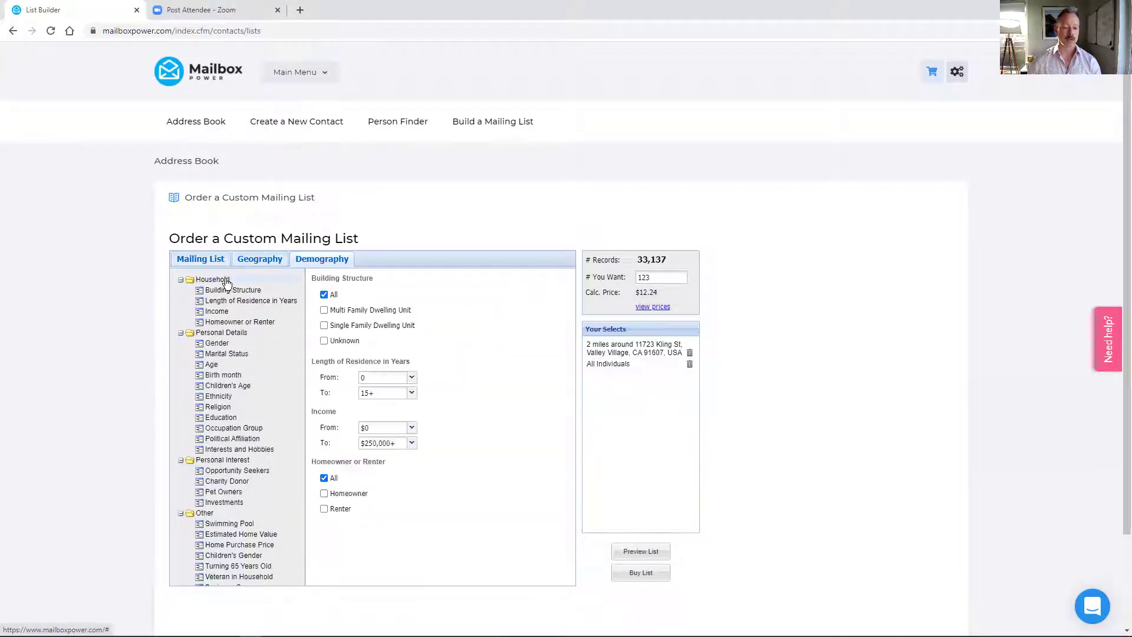
pyautogui.click(323, 326)
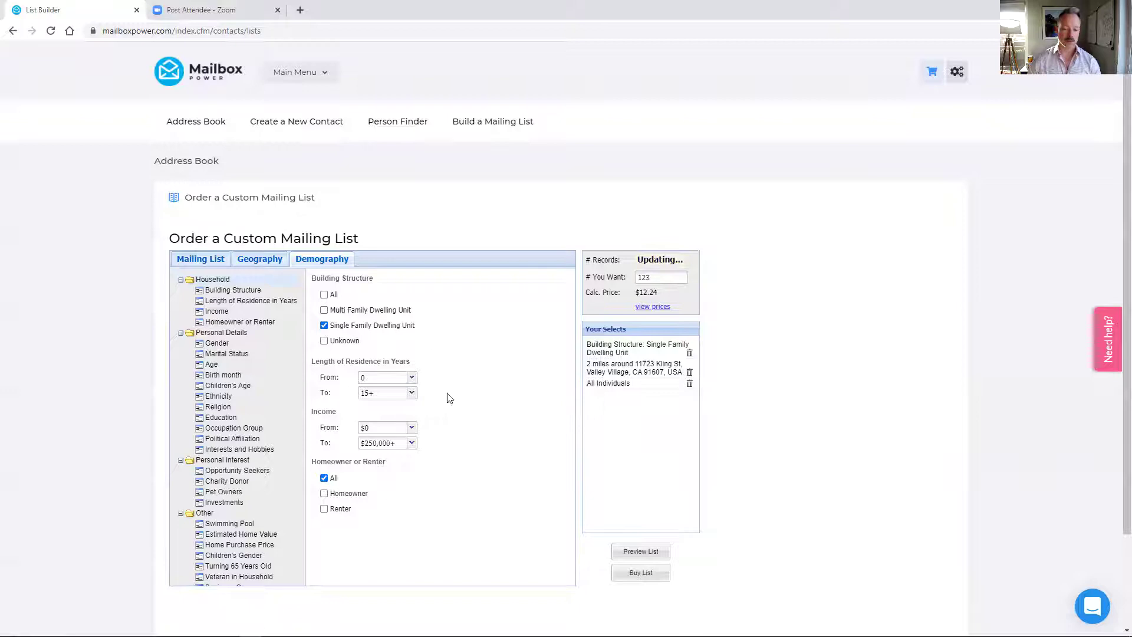
pyautogui.click(411, 380)
pyautogui.click(382, 420)
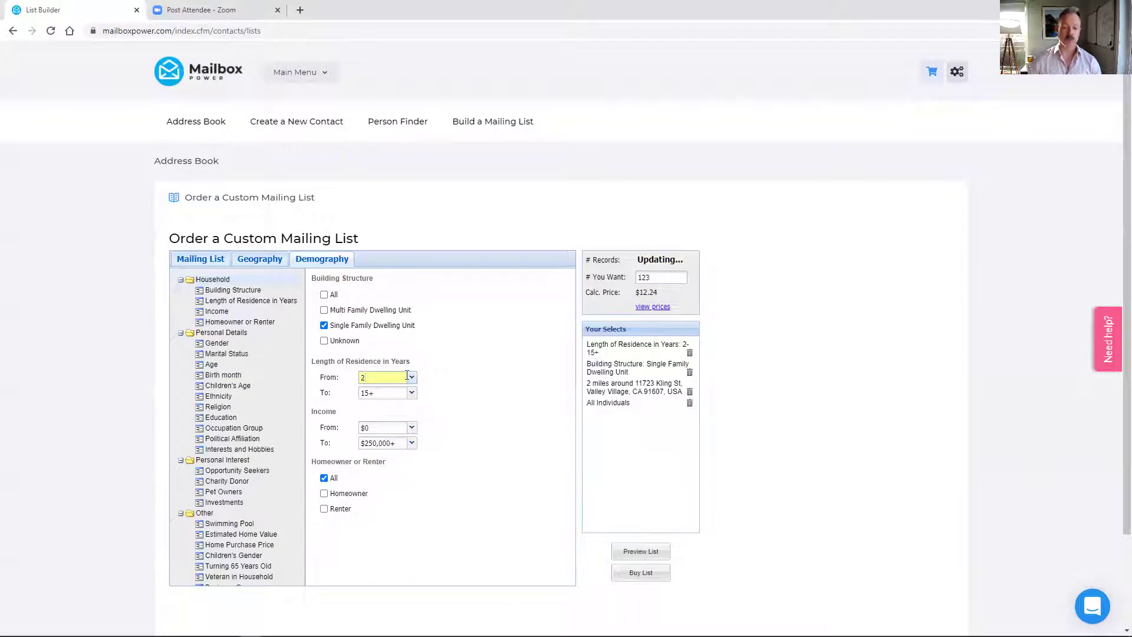
pyautogui.click(411, 427)
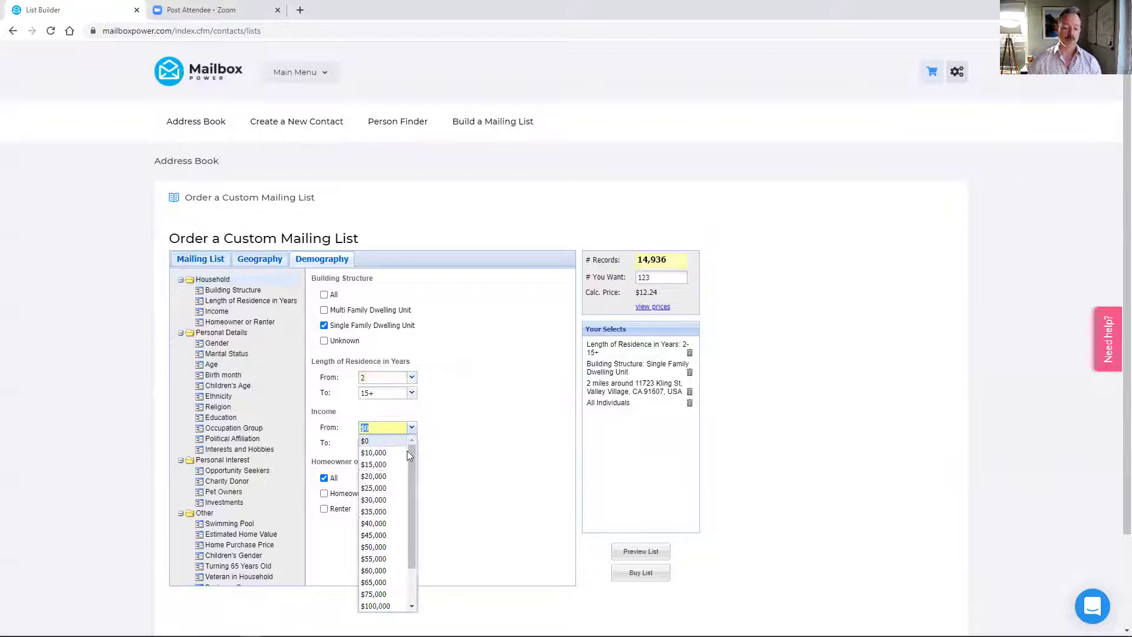
pyautogui.click(375, 594)
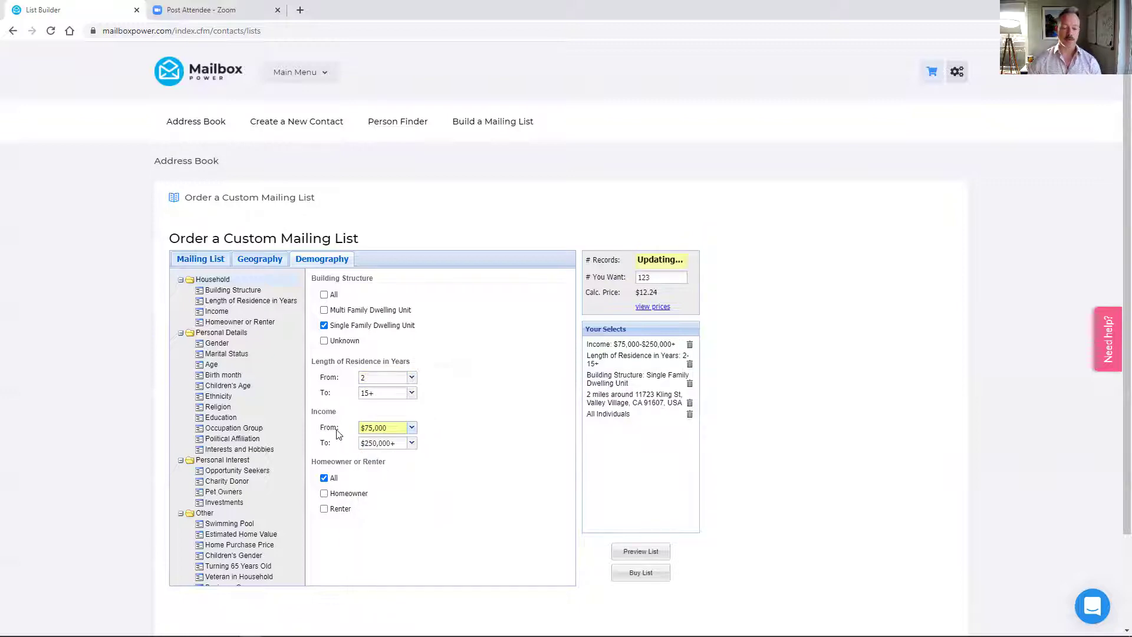
pyautogui.click(324, 510)
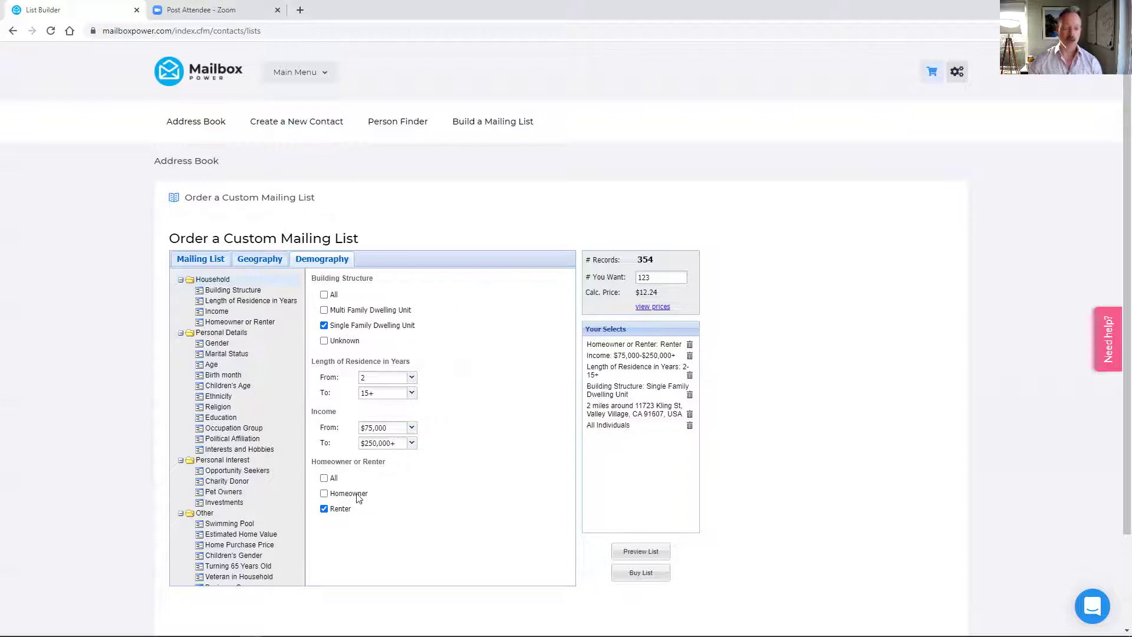
# - Browse the Personal filters, then show Personal Interest options like Charity Donor, Pet Owners and Investments
pyautogui.click(243, 335)
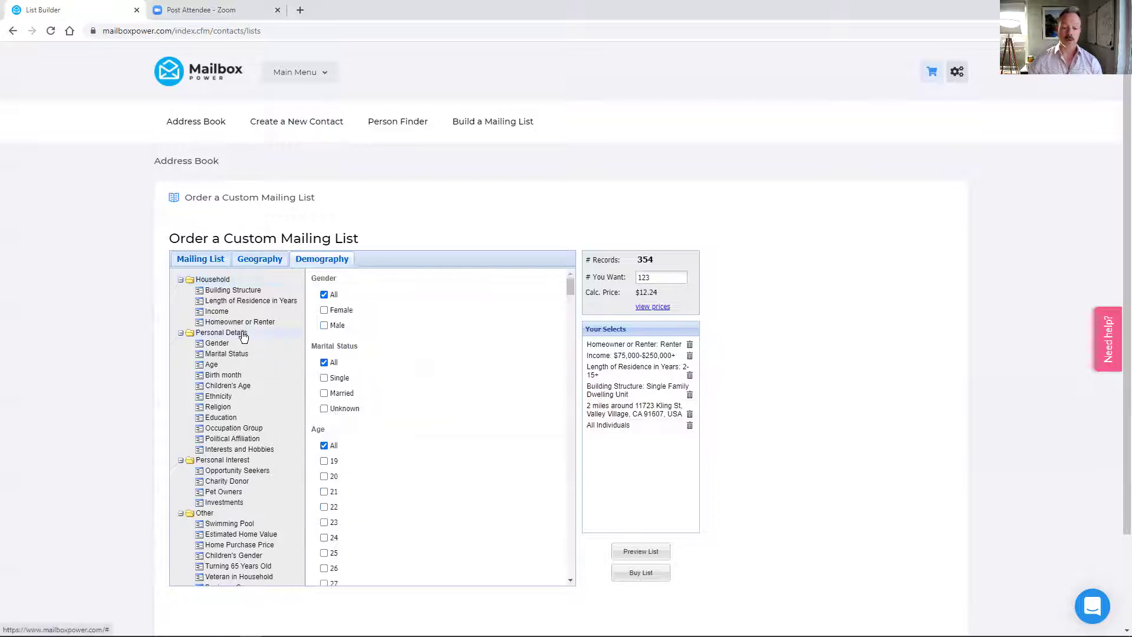
pyautogui.scroll(-1, 407, 328)
pyautogui.scroll(-8, 413, 328)
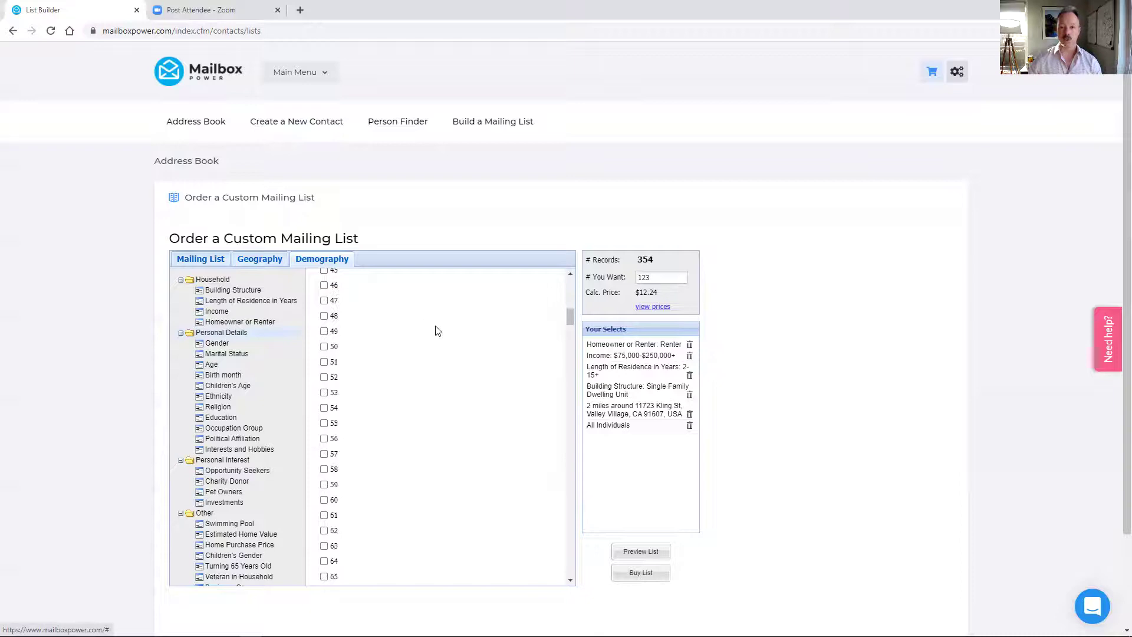
pyautogui.scroll(-9, 427, 327)
pyautogui.scroll(-15, 429, 329)
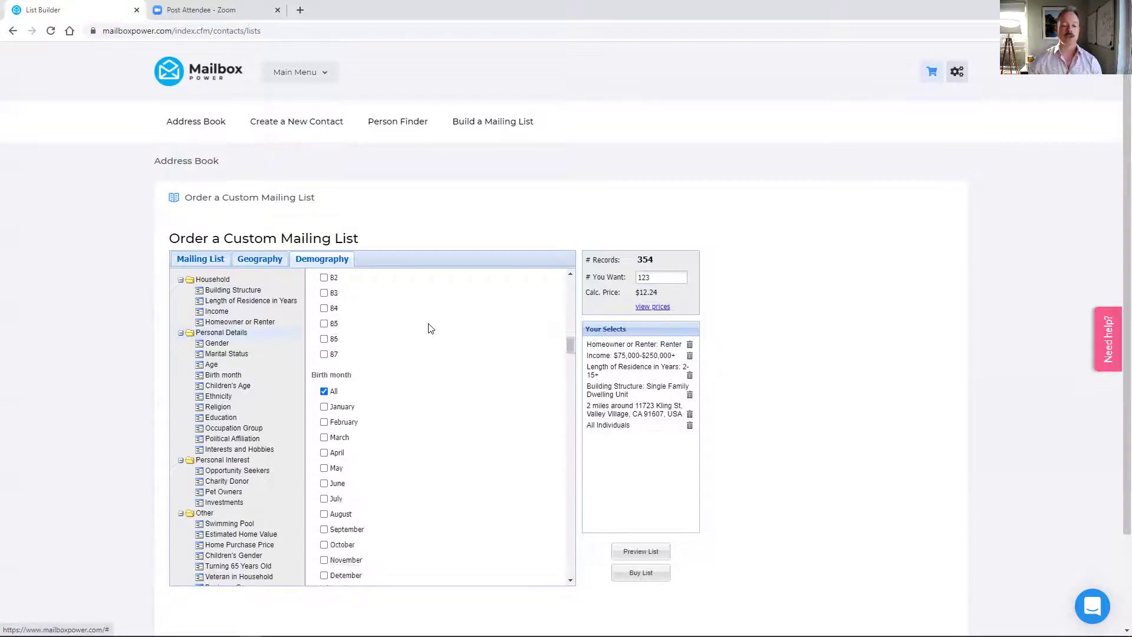
pyautogui.scroll(1, 429, 328)
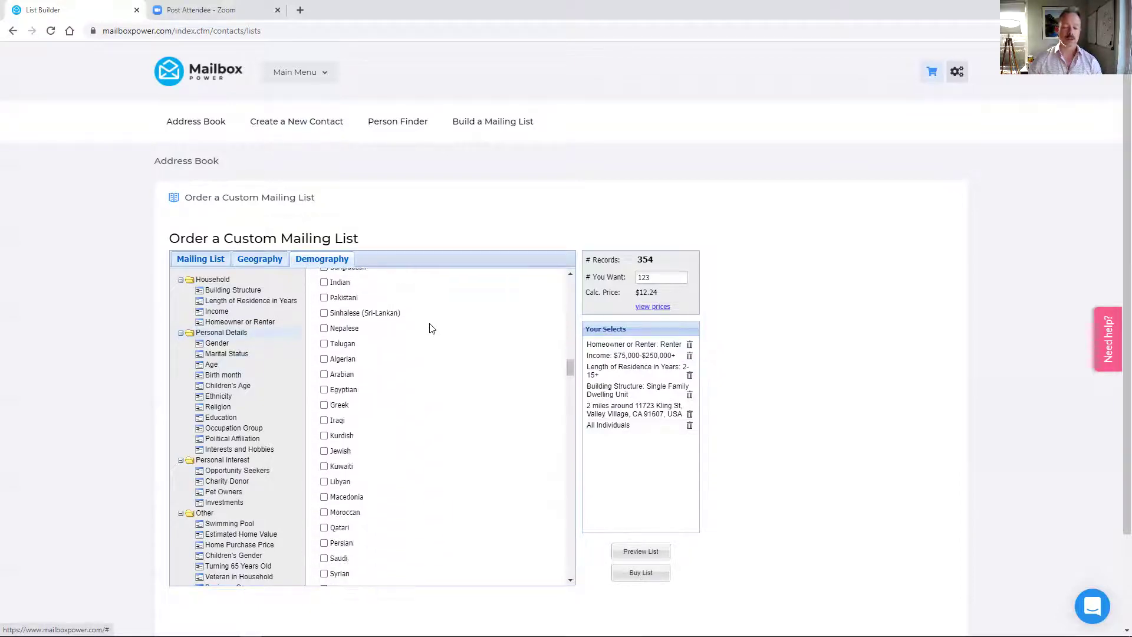
pyautogui.scroll(-9, 425, 328)
pyautogui.scroll(-15, 423, 327)
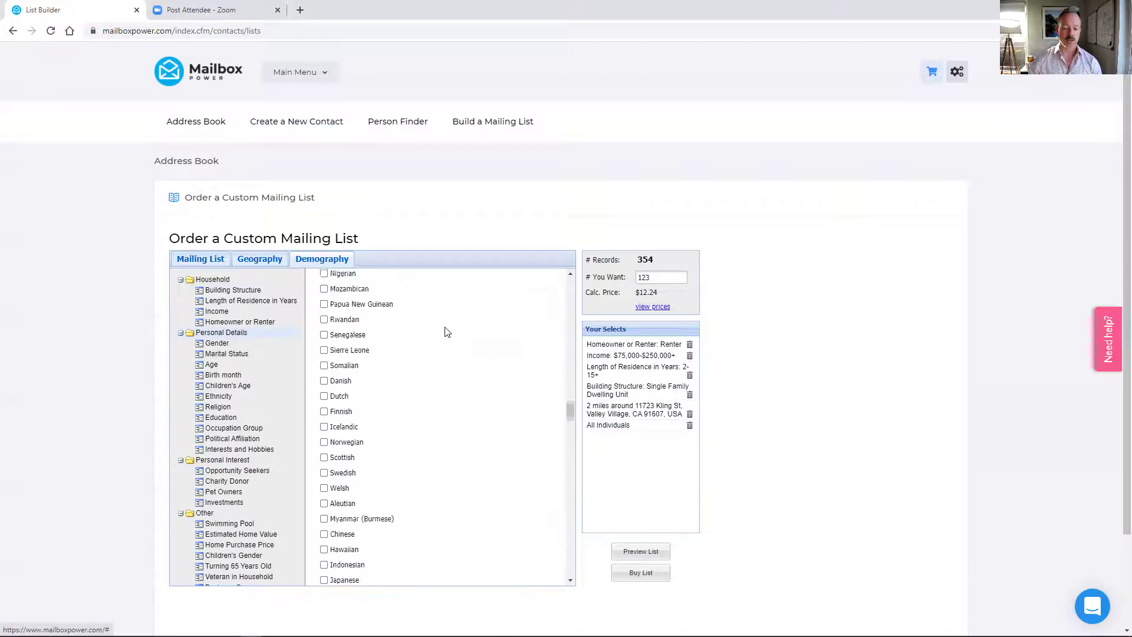
pyautogui.scroll(-15, 451, 332)
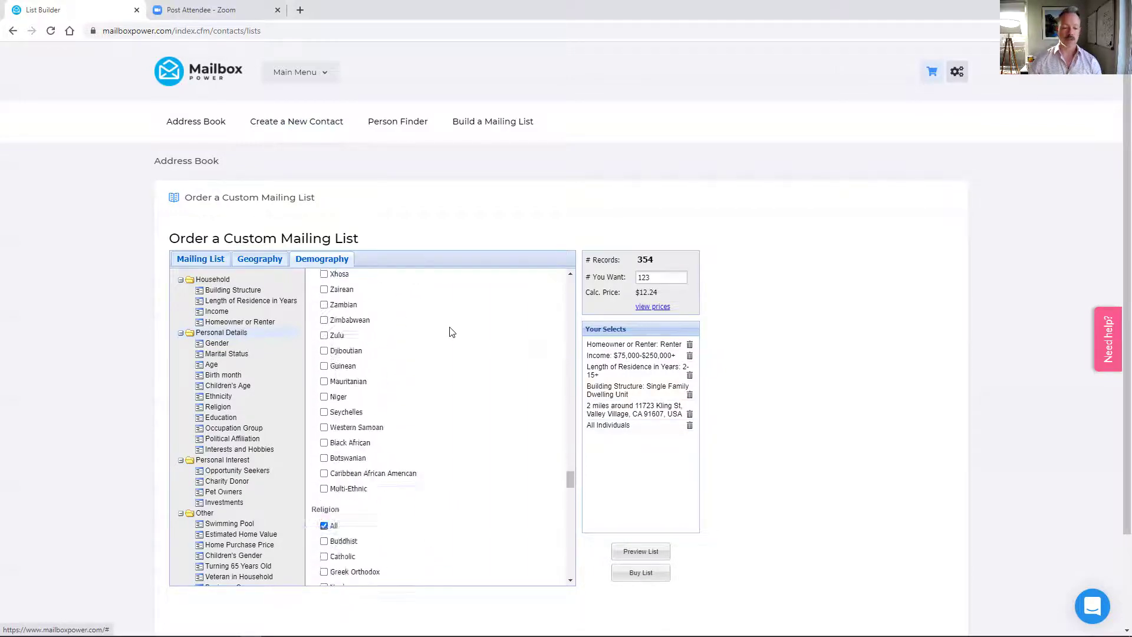
pyautogui.scroll(-5, 451, 331)
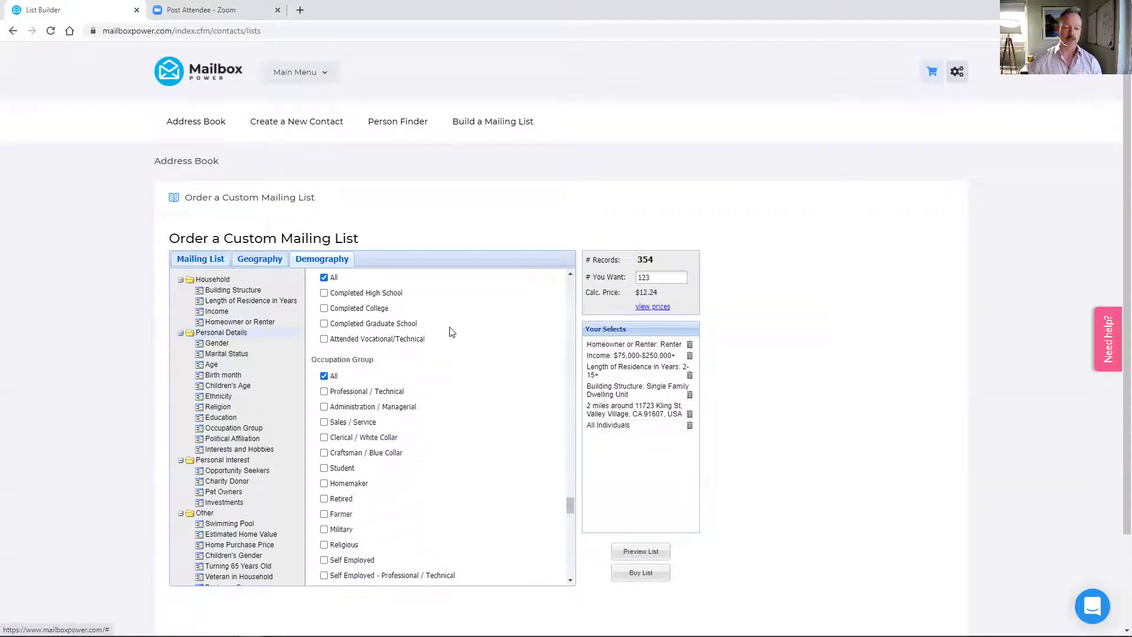
pyautogui.scroll(-2, 457, 356)
pyautogui.scroll(-10, 456, 358)
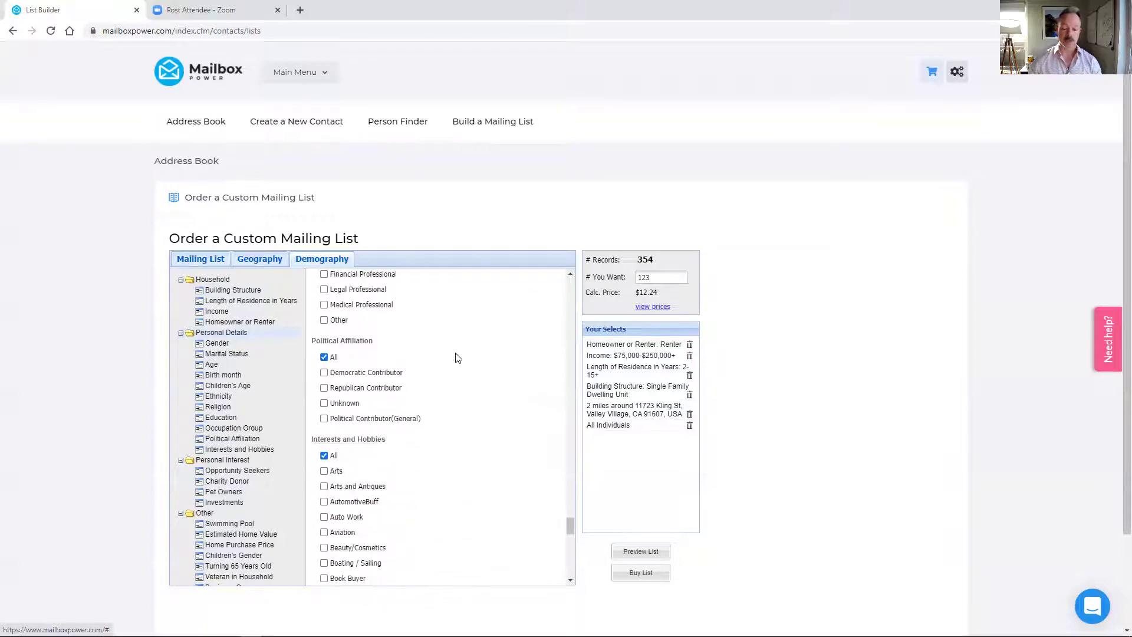
pyautogui.scroll(-10, 460, 369)
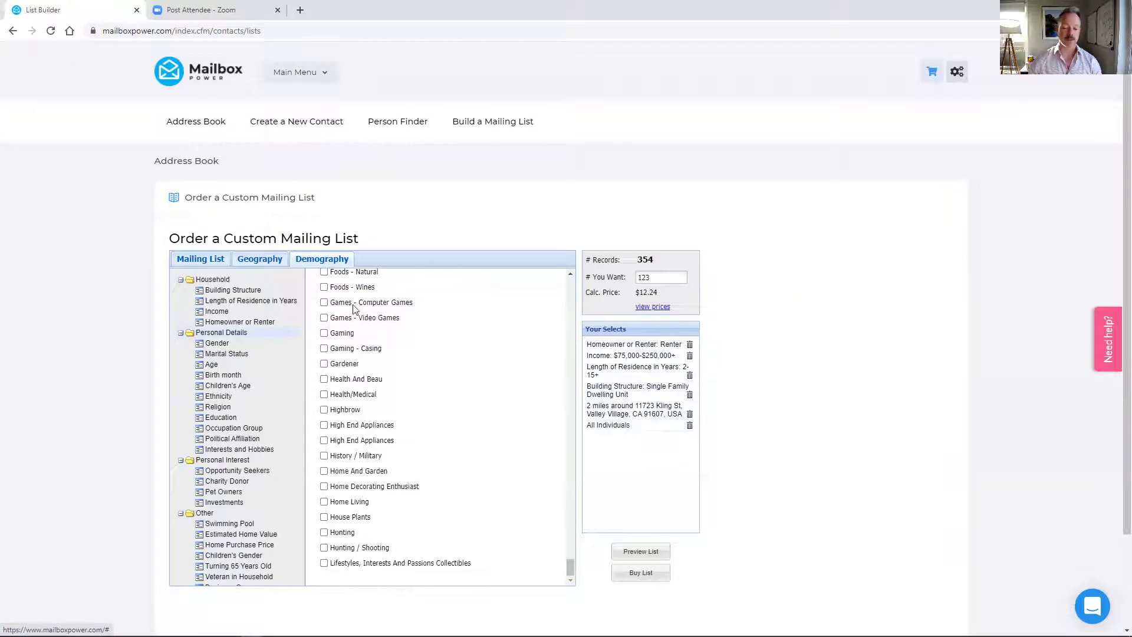
pyautogui.click(233, 461)
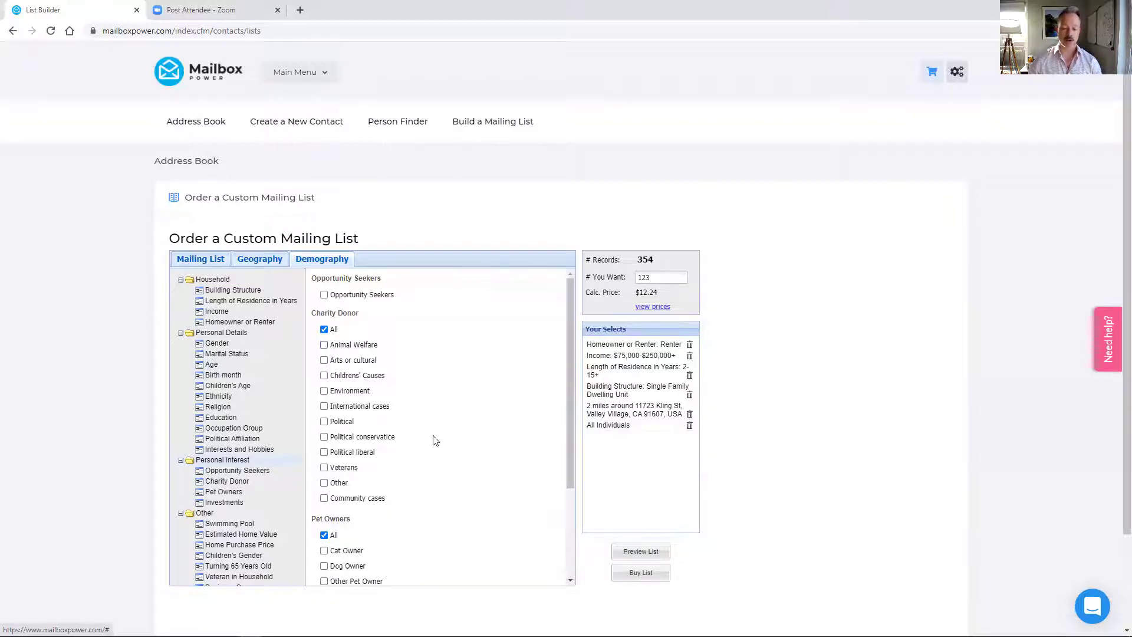
pyautogui.scroll(-3, 433, 435)
pyautogui.scroll(-2, 434, 433)
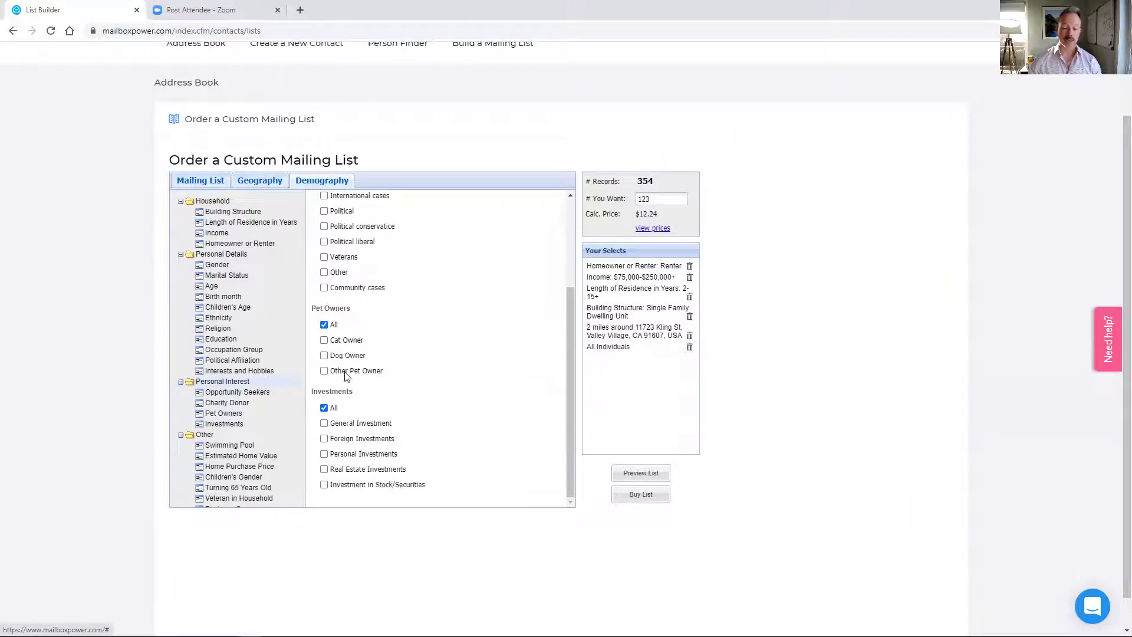
# - Under Other filters, set the minimum Estimated Credit Rating to 650, leaving 312 records
pyautogui.click(206, 435)
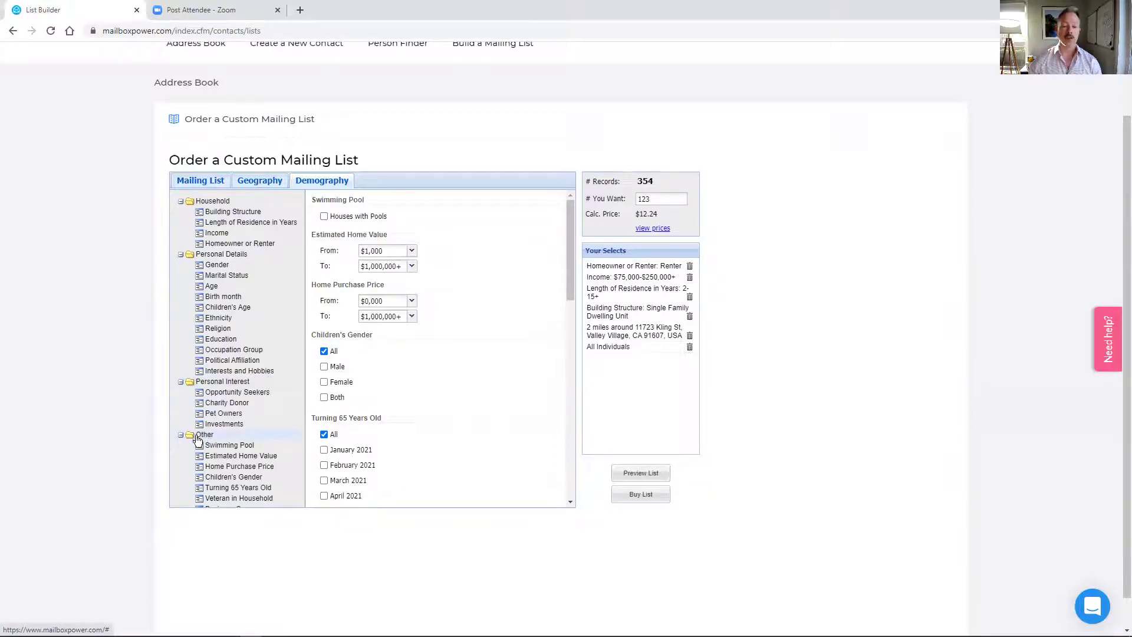
pyautogui.scroll(-2, 487, 292)
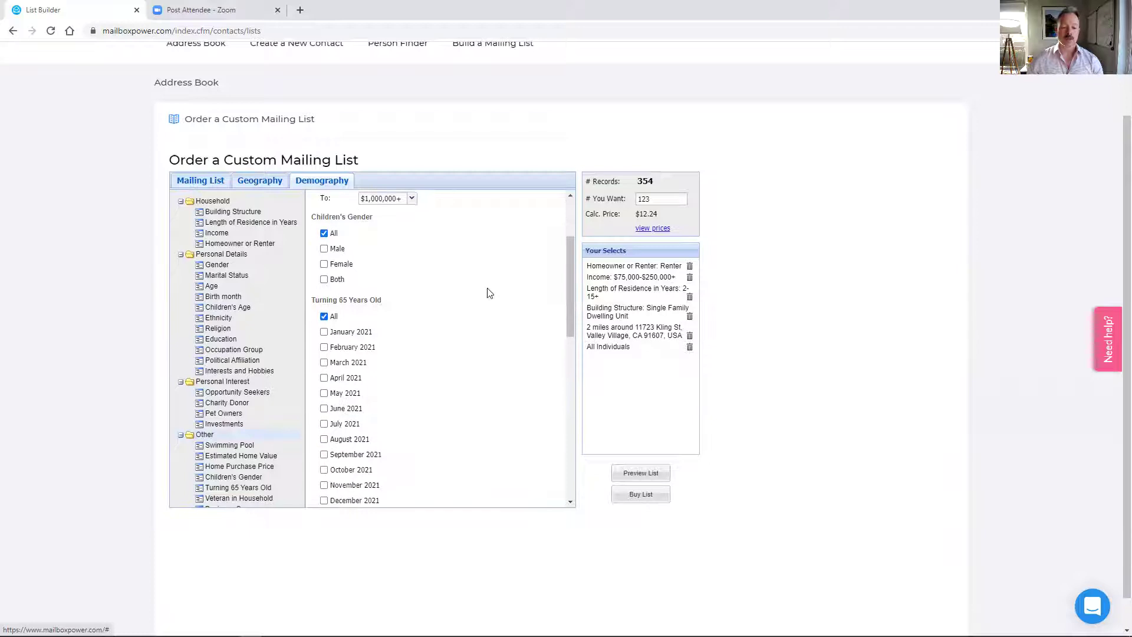
pyautogui.scroll(2, 488, 293)
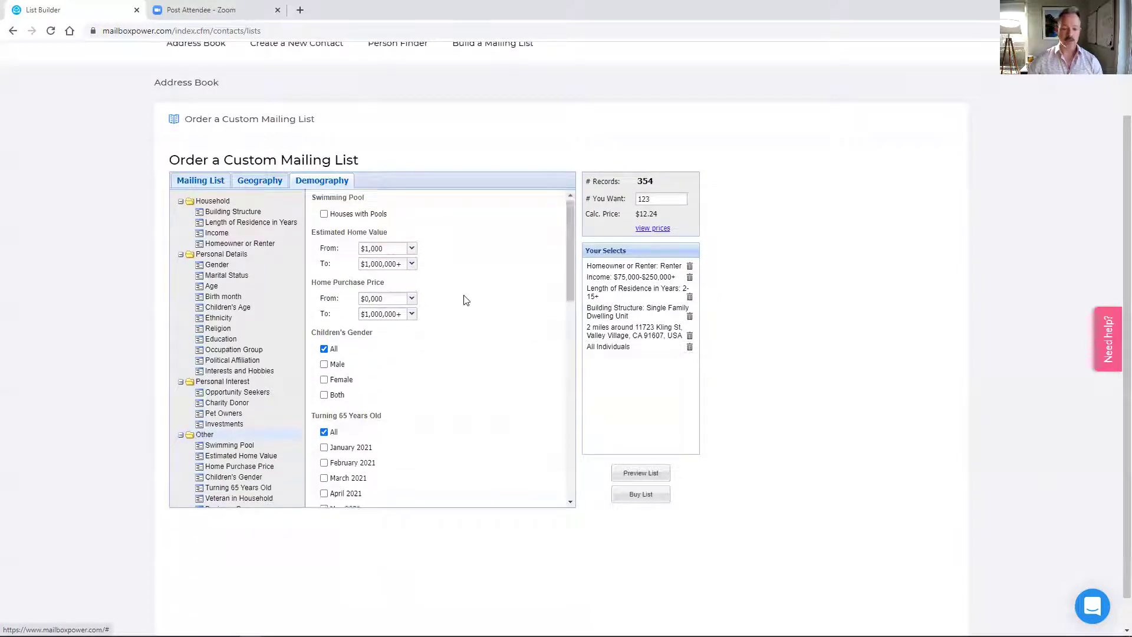
pyautogui.scroll(-6, 466, 299)
pyautogui.scroll(-3, 467, 299)
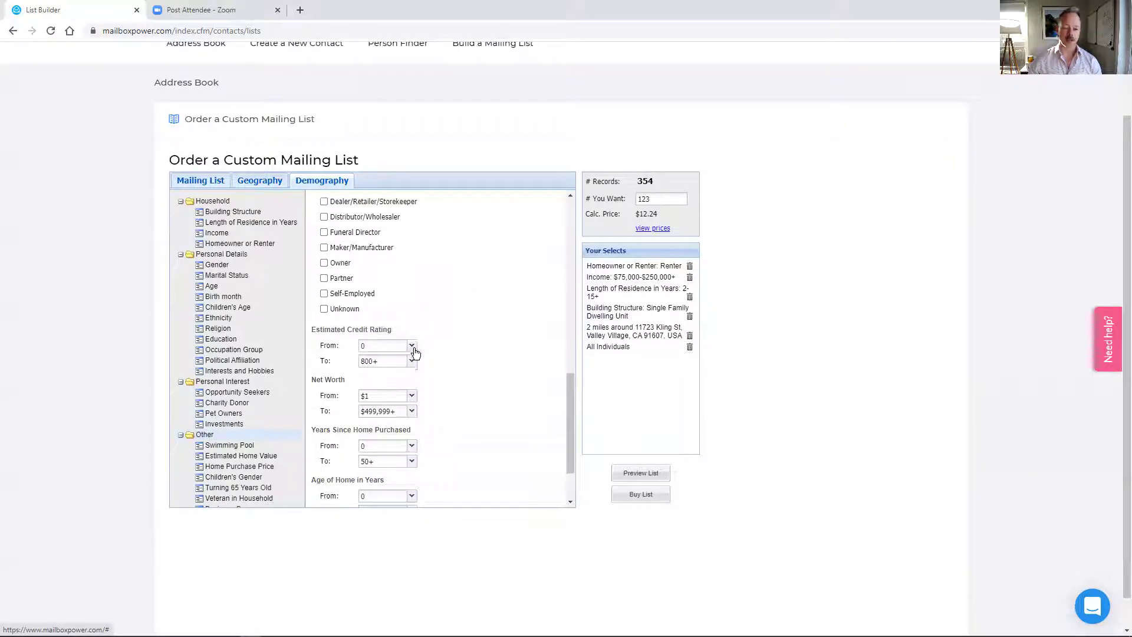
pyautogui.click(411, 346)
pyautogui.click(367, 406)
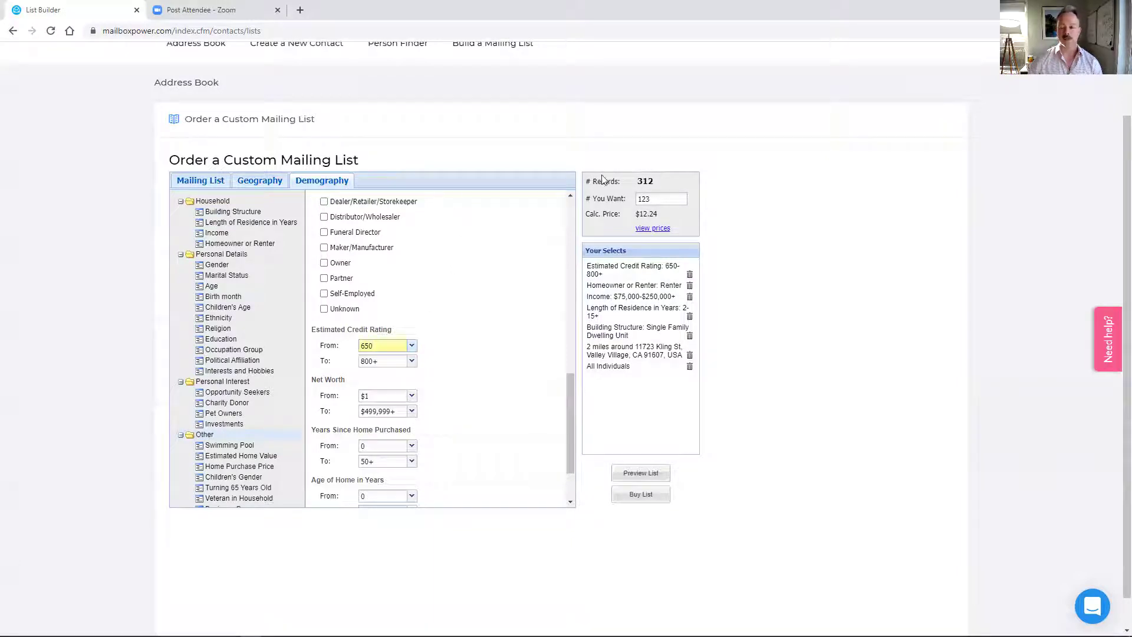
# - Replace the # You Want quantity of 123 with 312 records
pyautogui.click(673, 194)
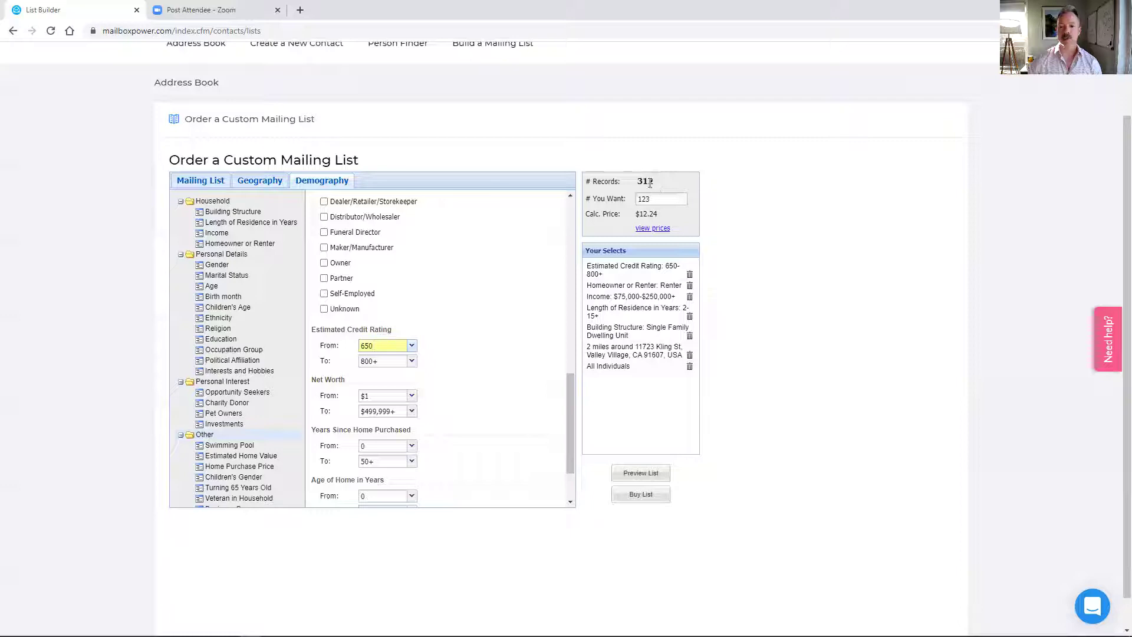
pyautogui.click(660, 199)
pyautogui.doubleClick(660, 199)
pyautogui.write('3')
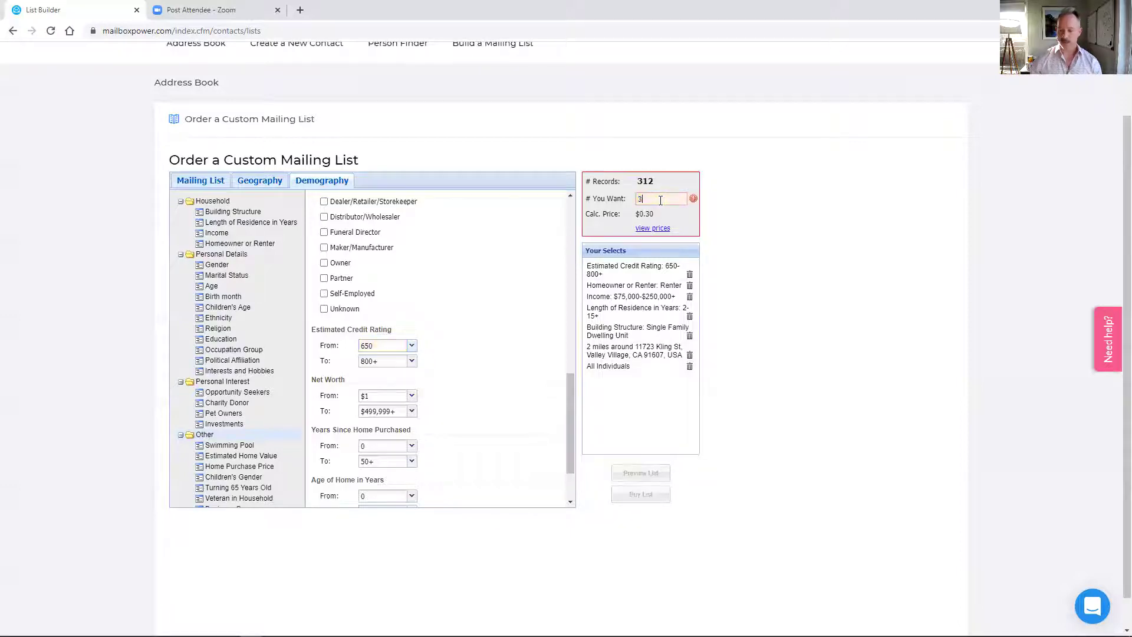
pyautogui.write('12')
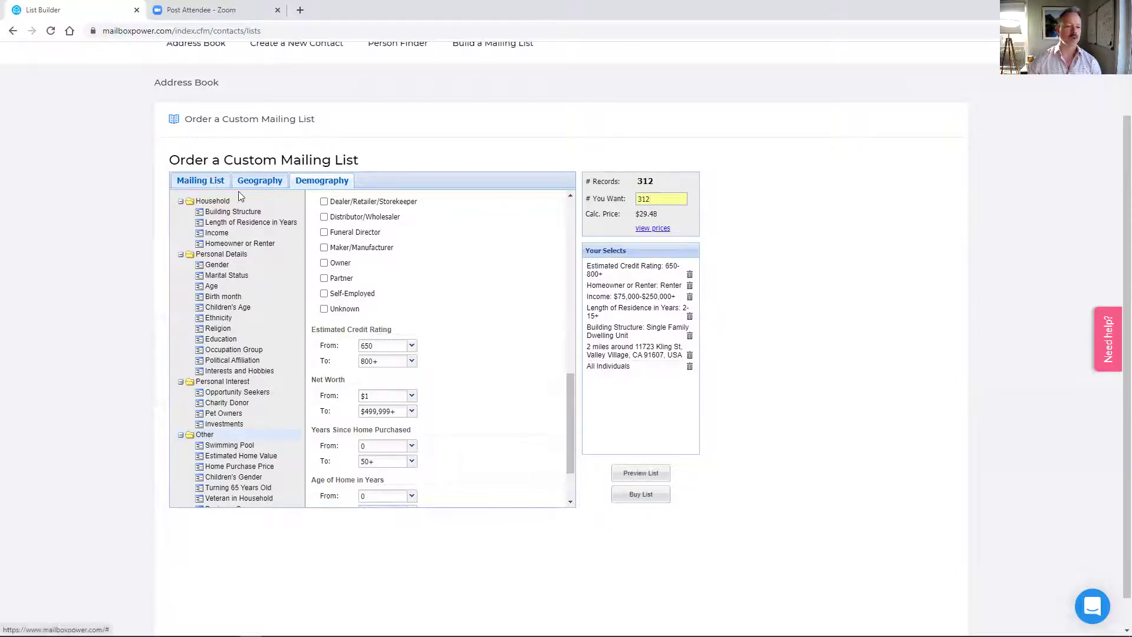
# - Switch the mailing list target to Only New Movers
pyautogui.click(213, 186)
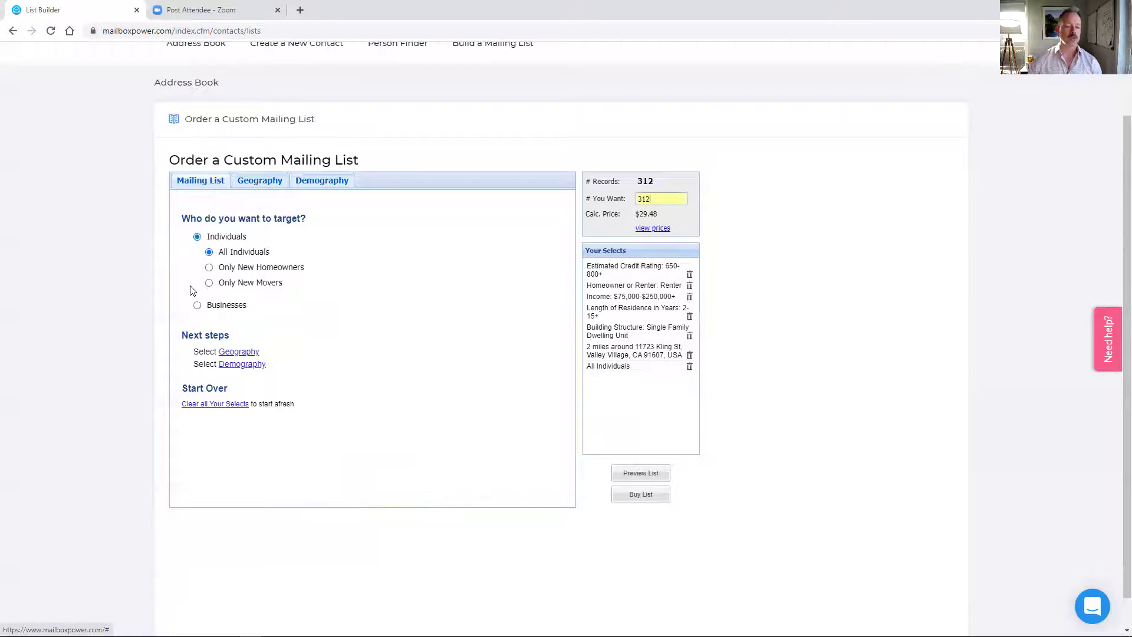
pyautogui.moveTo(209, 287)
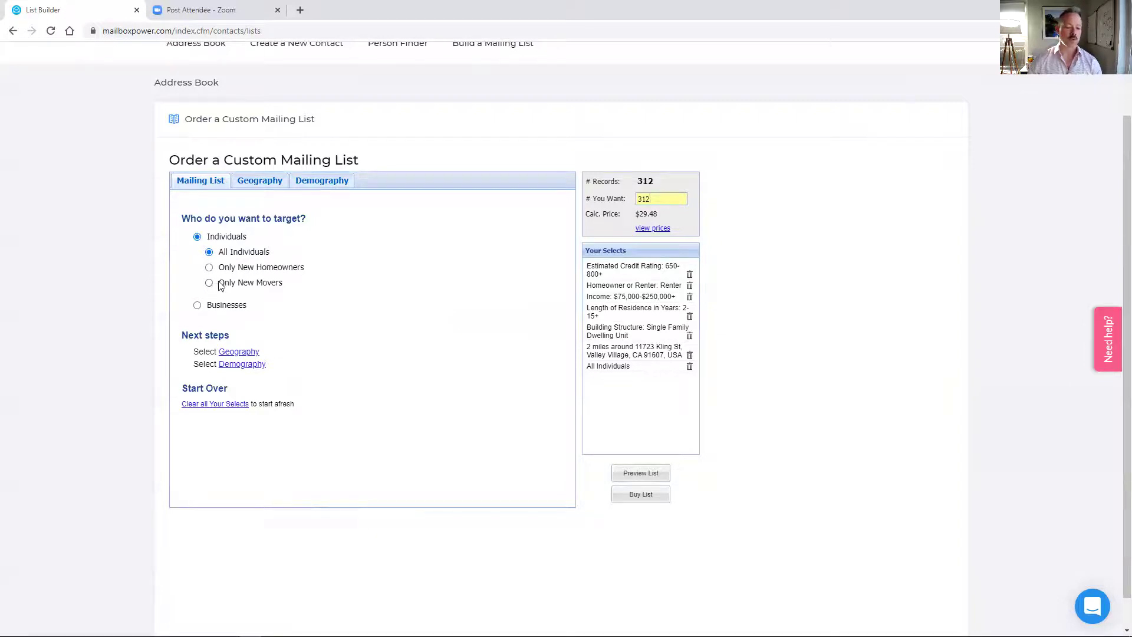
pyautogui.click(209, 284)
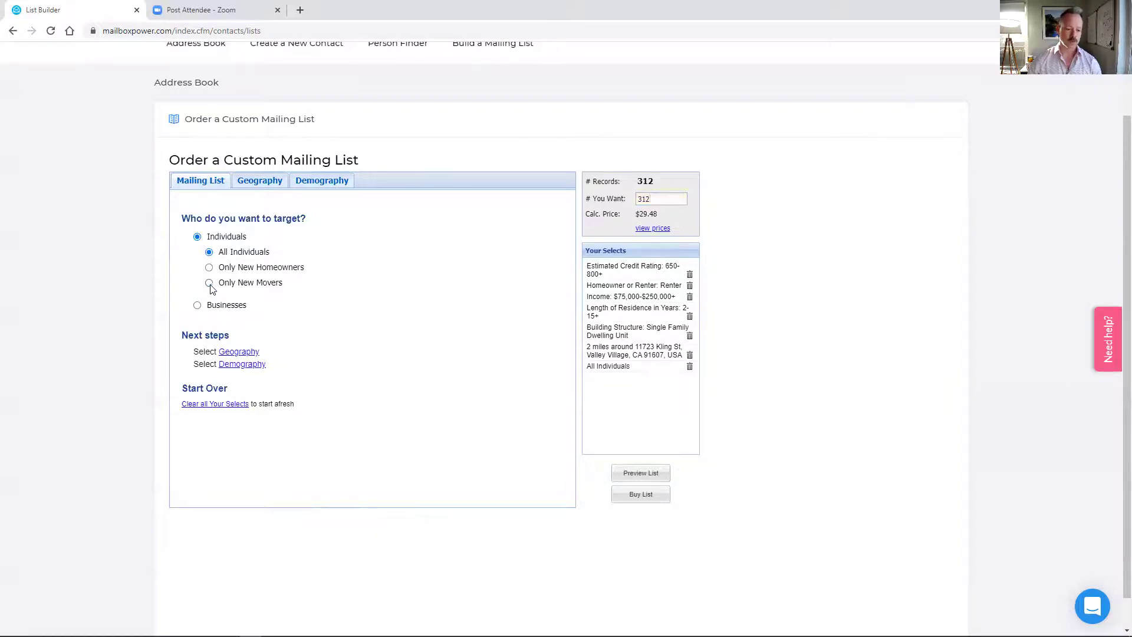
# - Review the 2-mile Geography area and request 100 of the 6,501 records
pyautogui.click(272, 182)
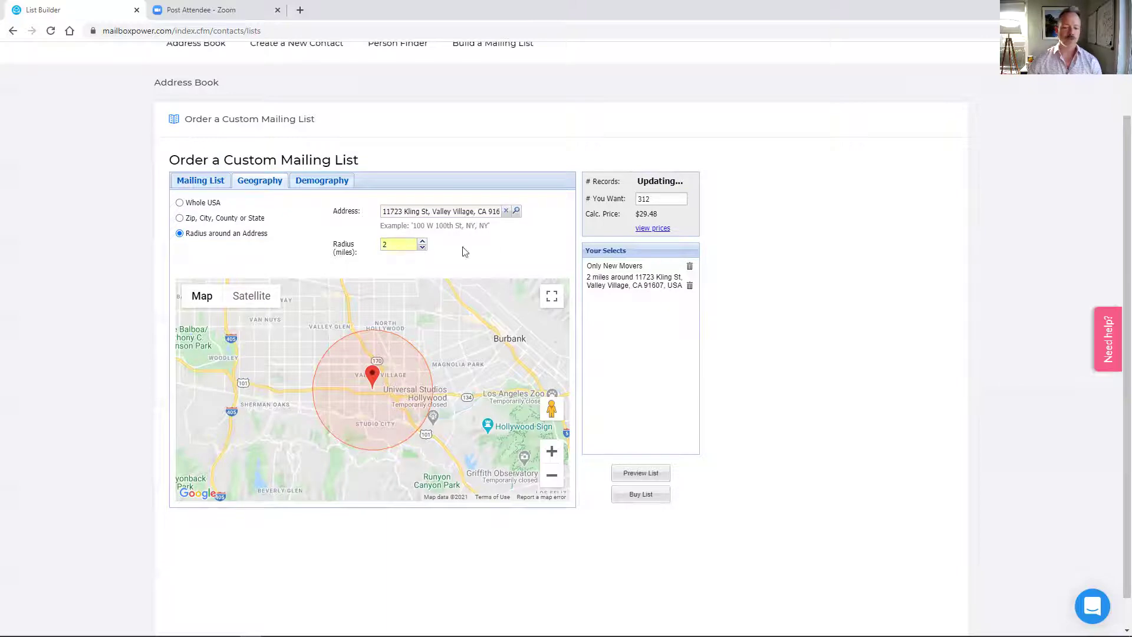
pyautogui.doubleClick(664, 203)
pyautogui.write('10')
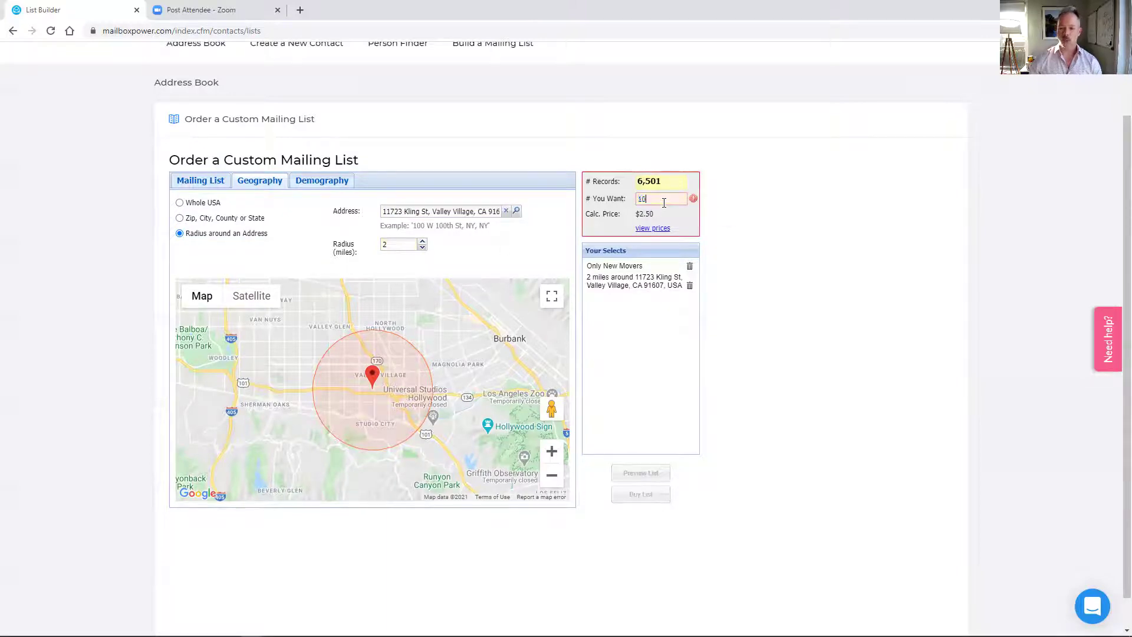
pyautogui.write('0')
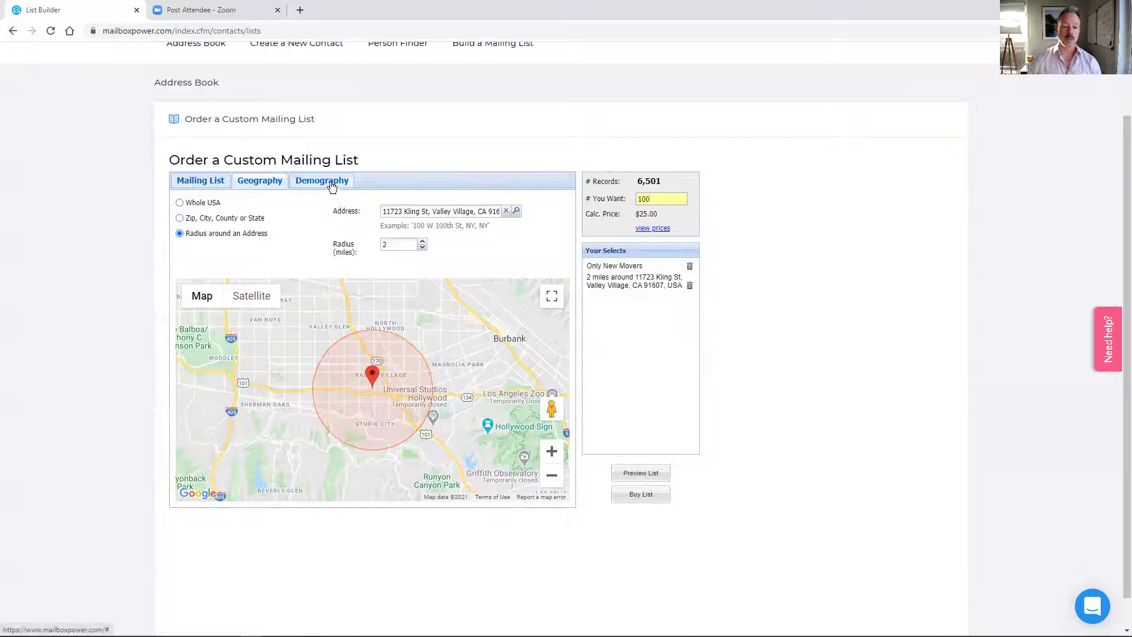
# - Set the Demography Date Range recency for new movers to Last 30 days
pyautogui.click(331, 184)
pyautogui.click(229, 203)
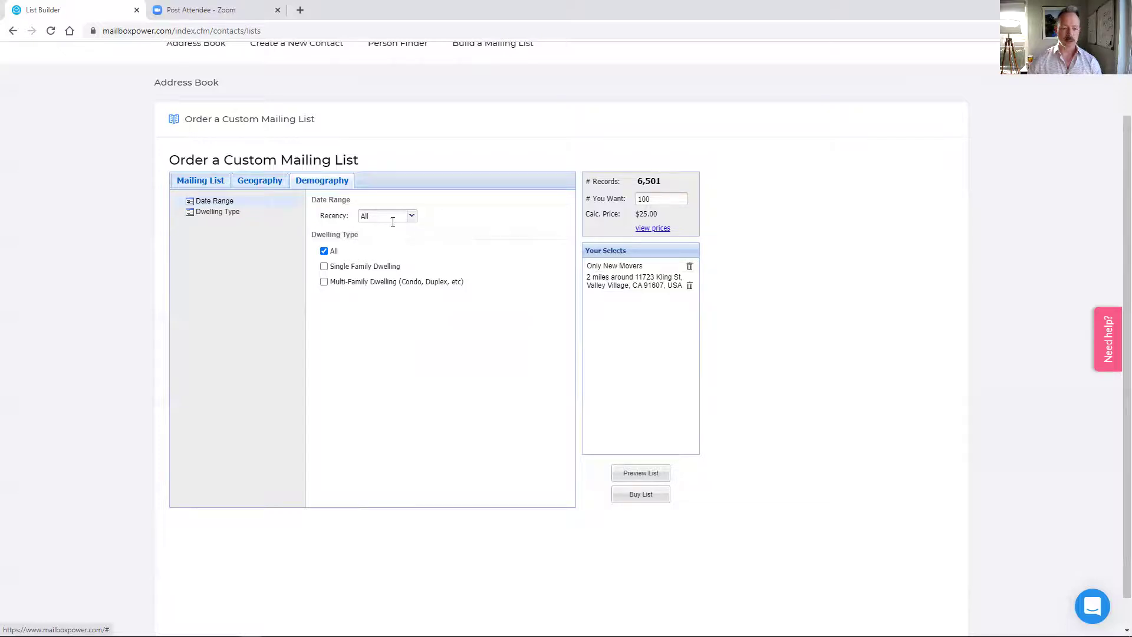
pyautogui.click(412, 217)
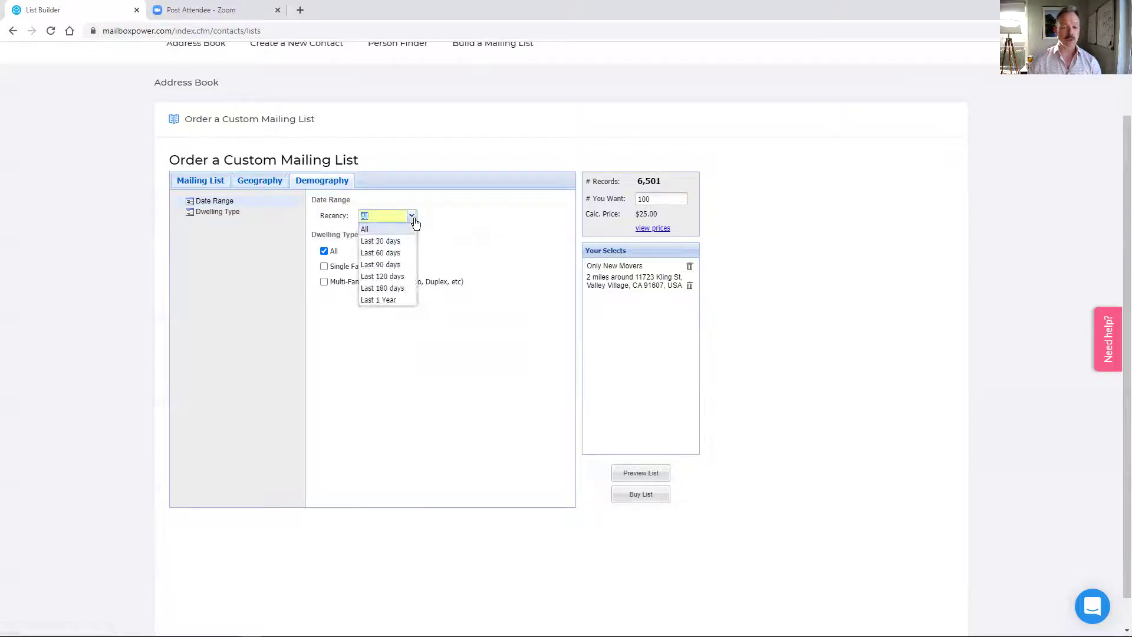
pyautogui.click(404, 241)
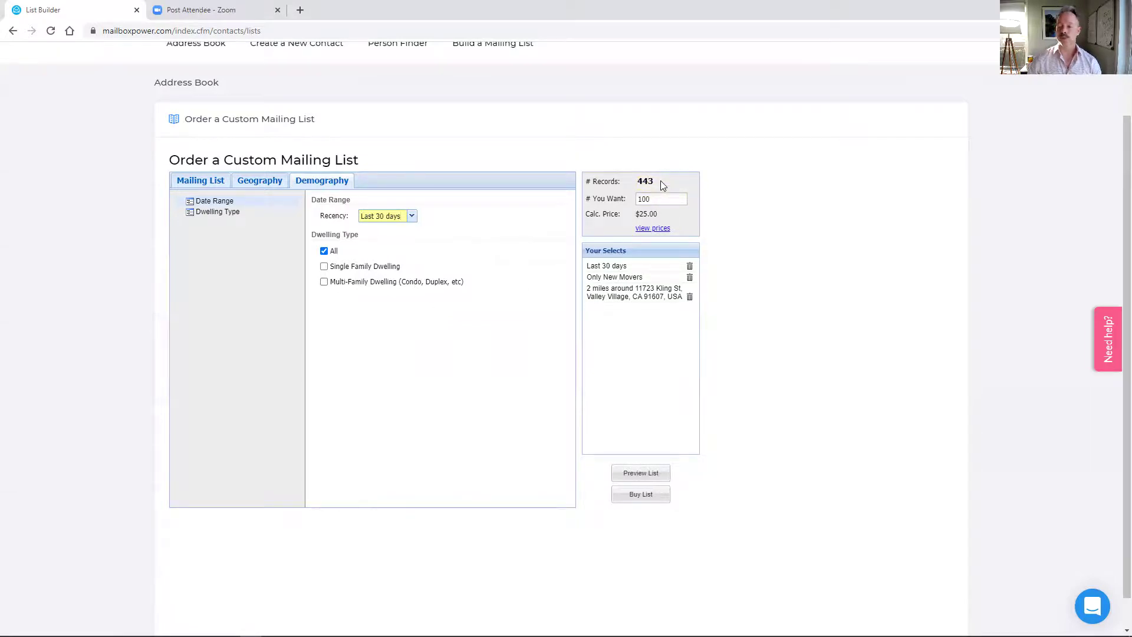
pyautogui.click(207, 180)
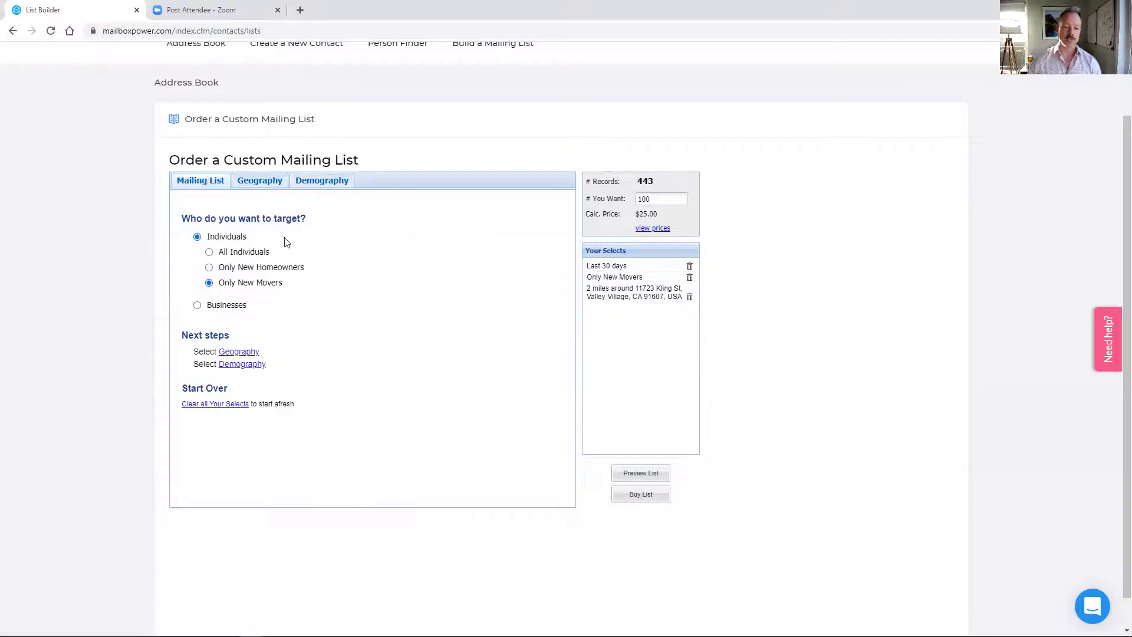
pyautogui.click(334, 185)
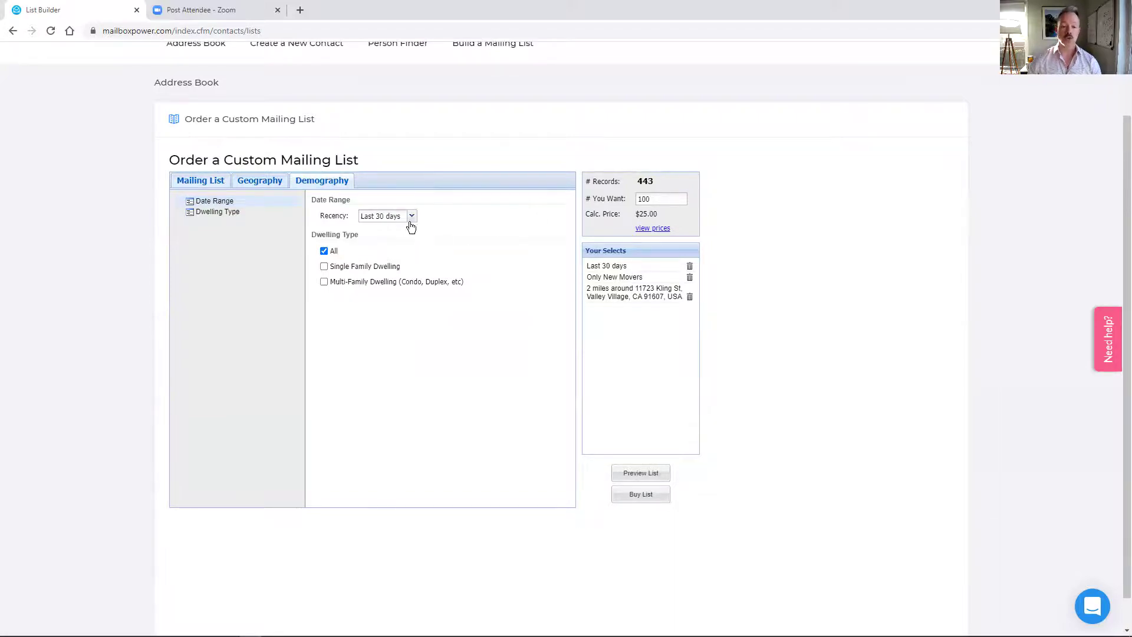
# - Change # You Want from 100 to all 443 records for $105.21
pyautogui.click(660, 201)
pyautogui.doubleClick(660, 201)
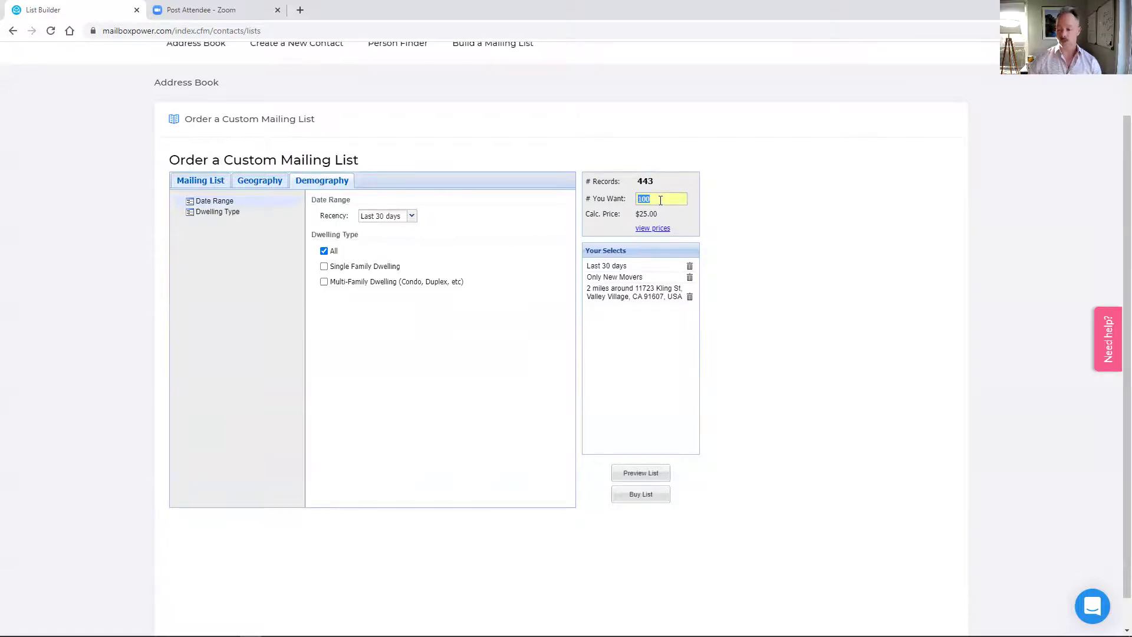
pyautogui.write('443')
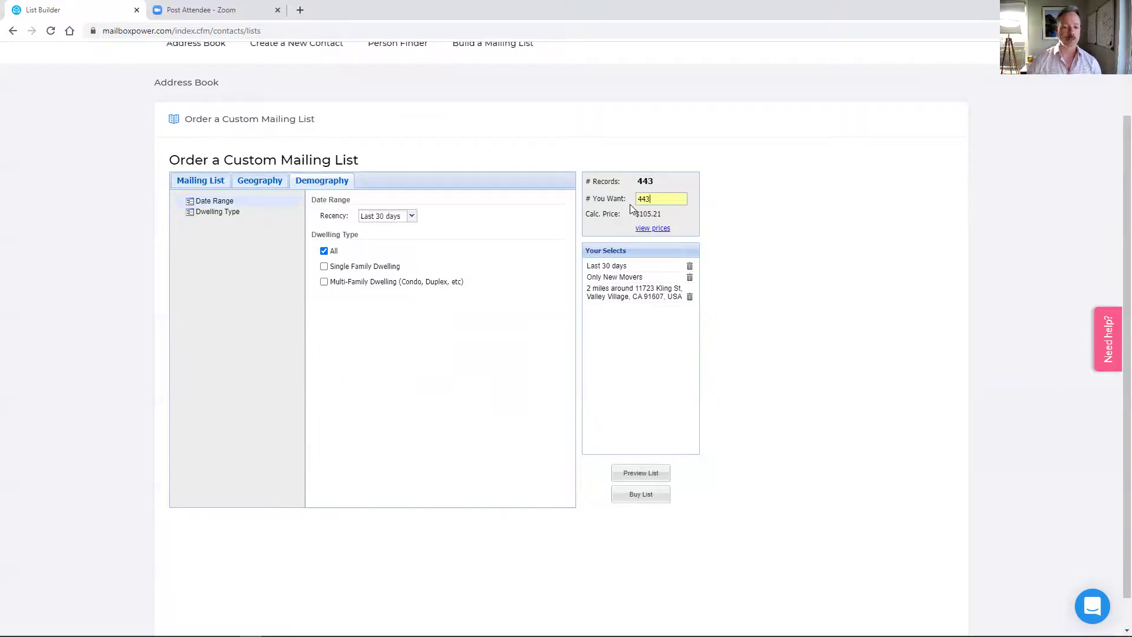
# - Switch the target to Only New Homeowners and check the address radius area
pyautogui.click(215, 180)
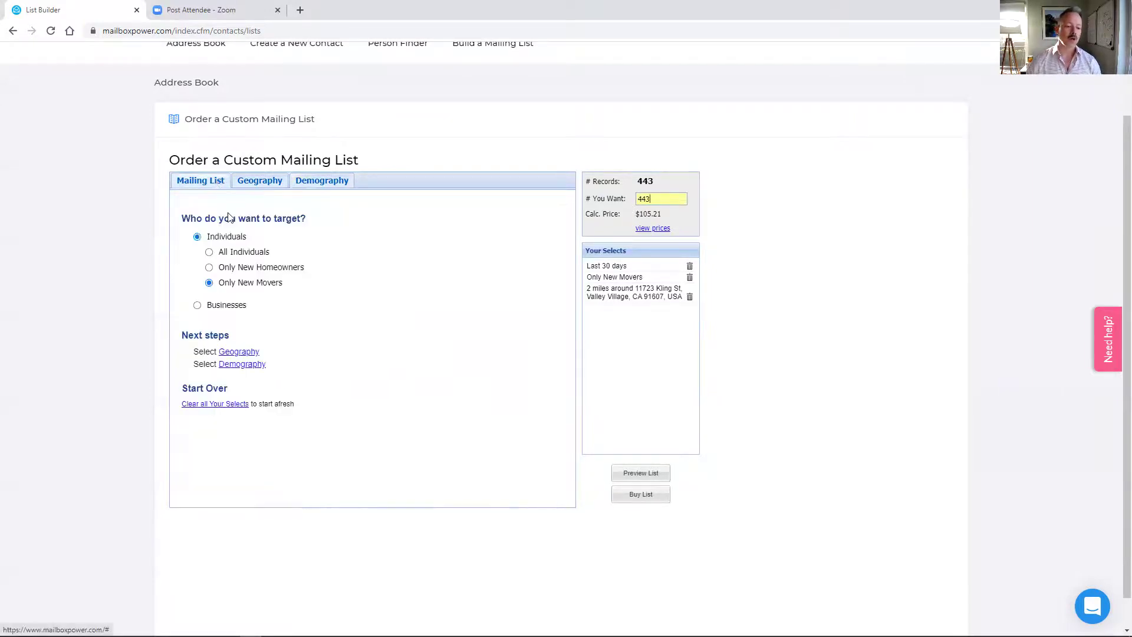
pyautogui.click(211, 268)
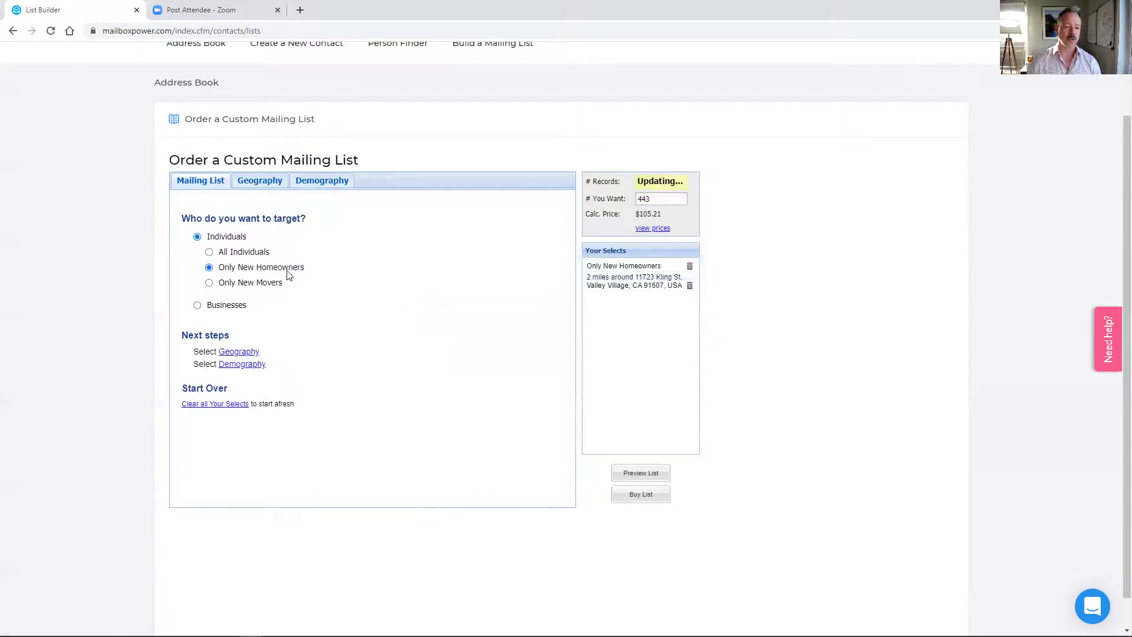
pyautogui.click(328, 186)
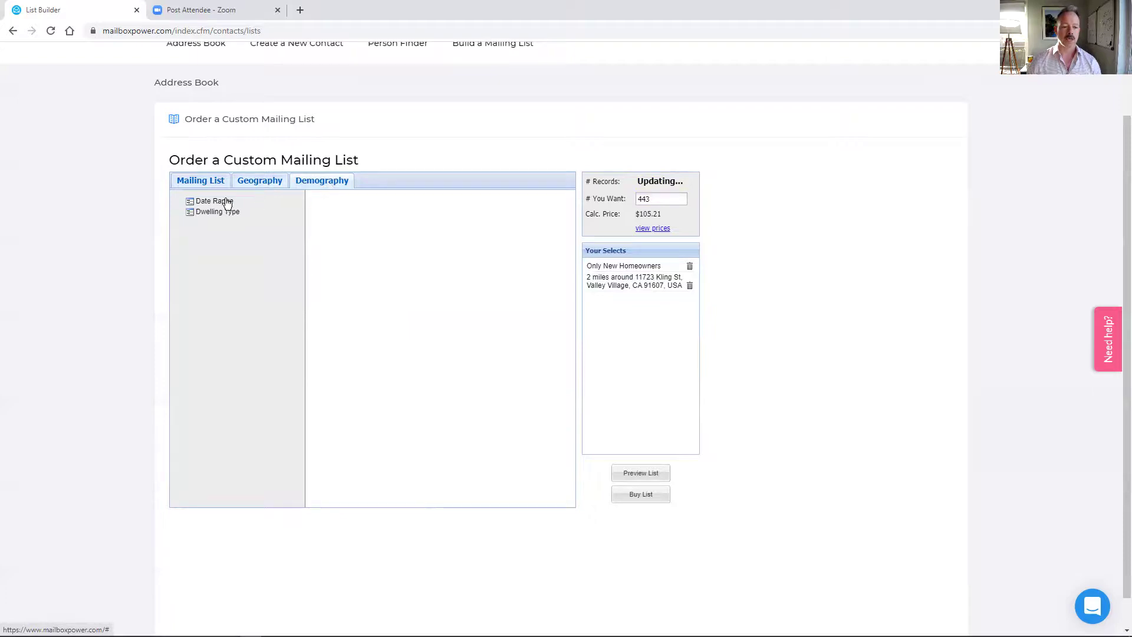
pyautogui.click(199, 184)
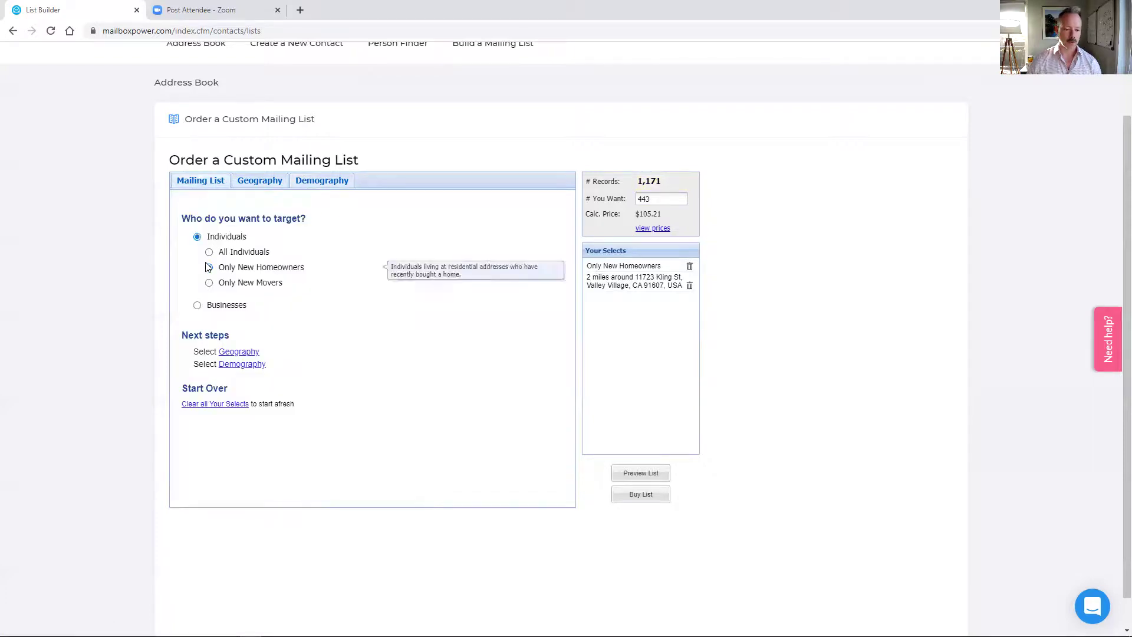
pyautogui.click(254, 187)
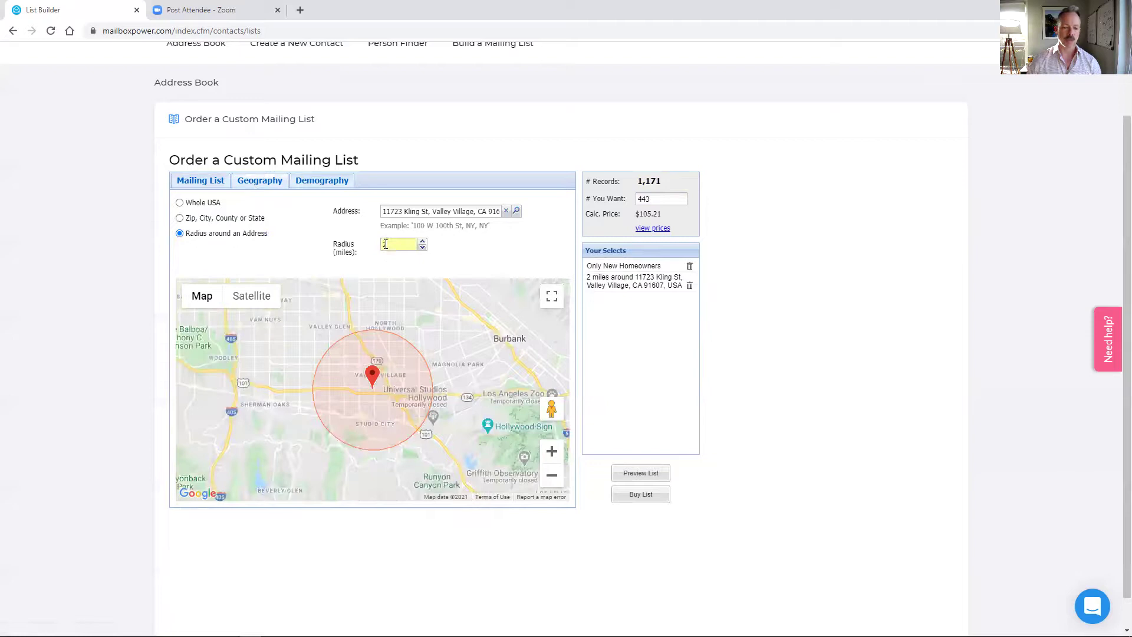
# - Limit new homeowners to Last 30 days recency, leaving 86 records
pyautogui.click(322, 182)
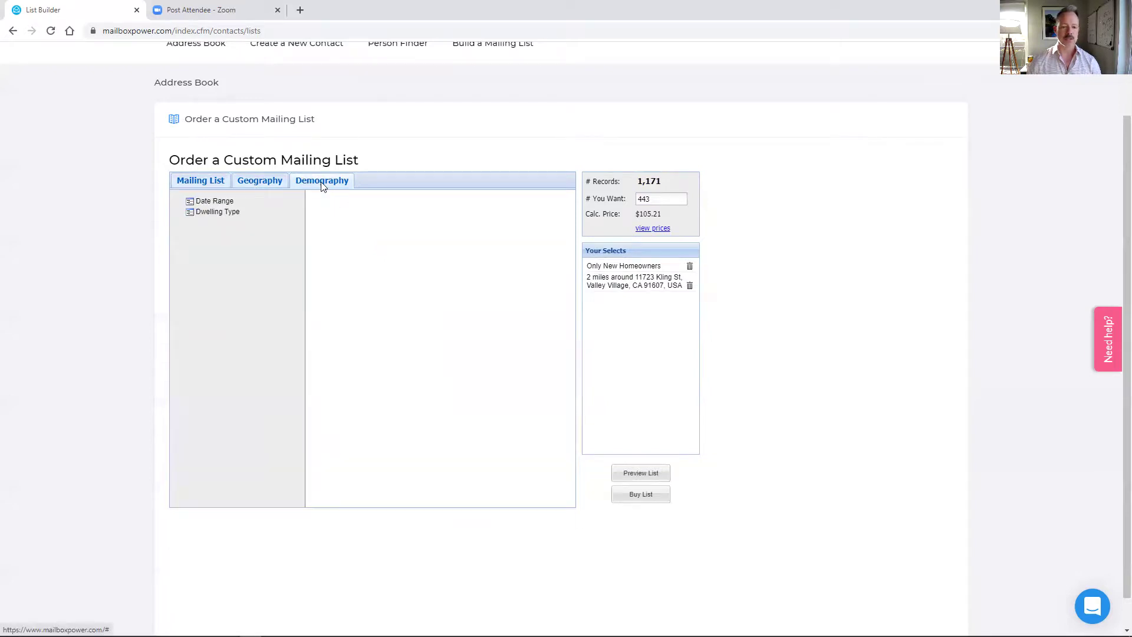
pyautogui.click(220, 202)
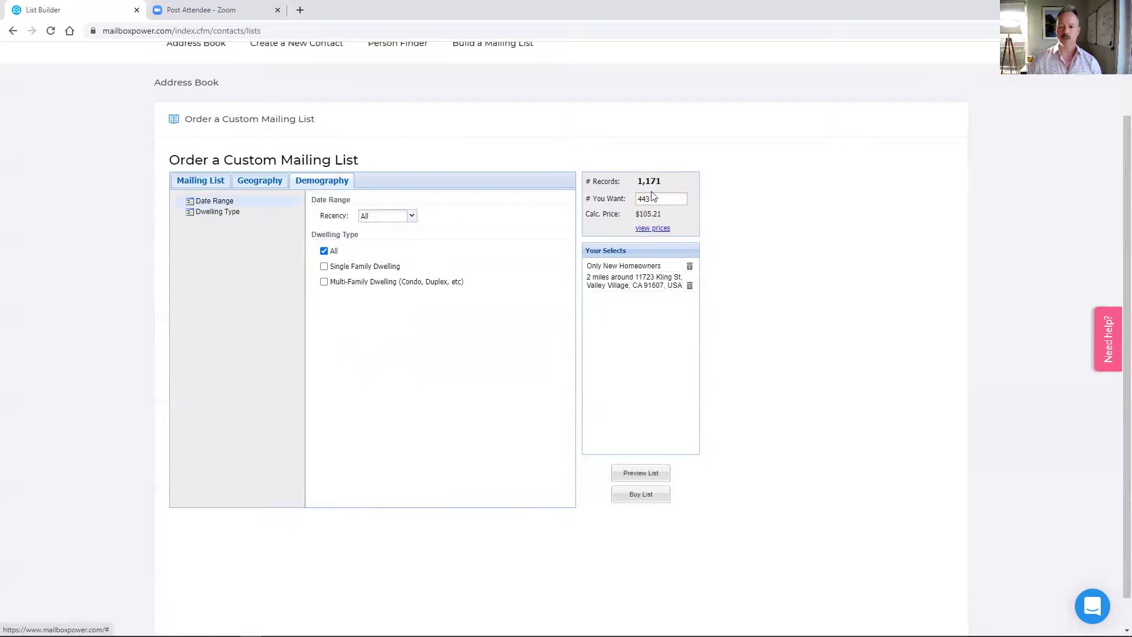
pyautogui.click(412, 217)
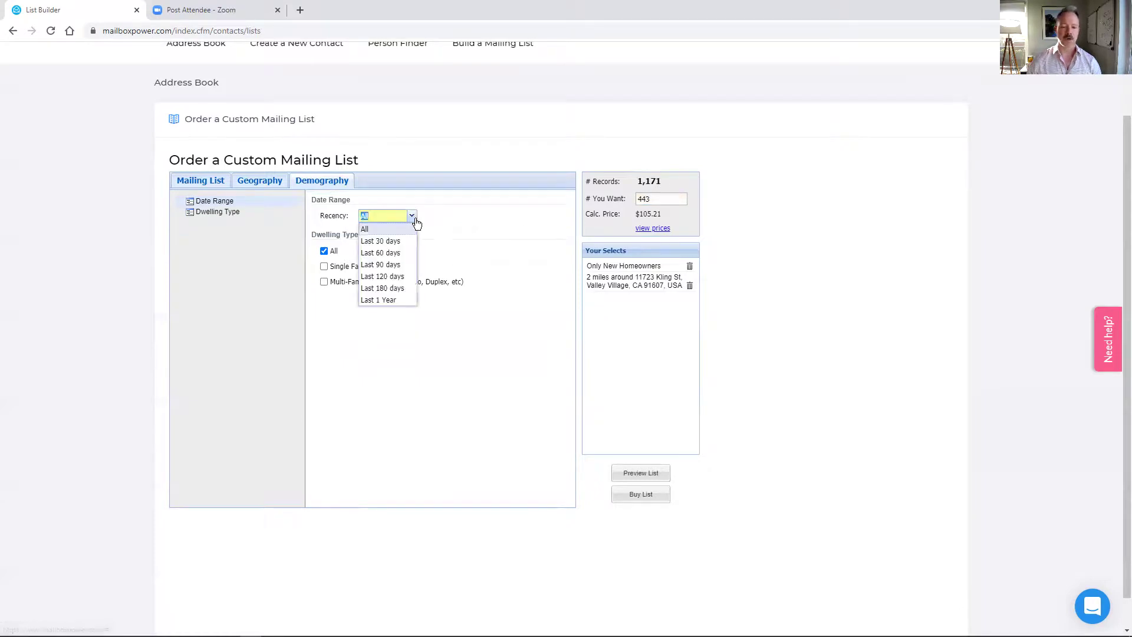
pyautogui.click(398, 243)
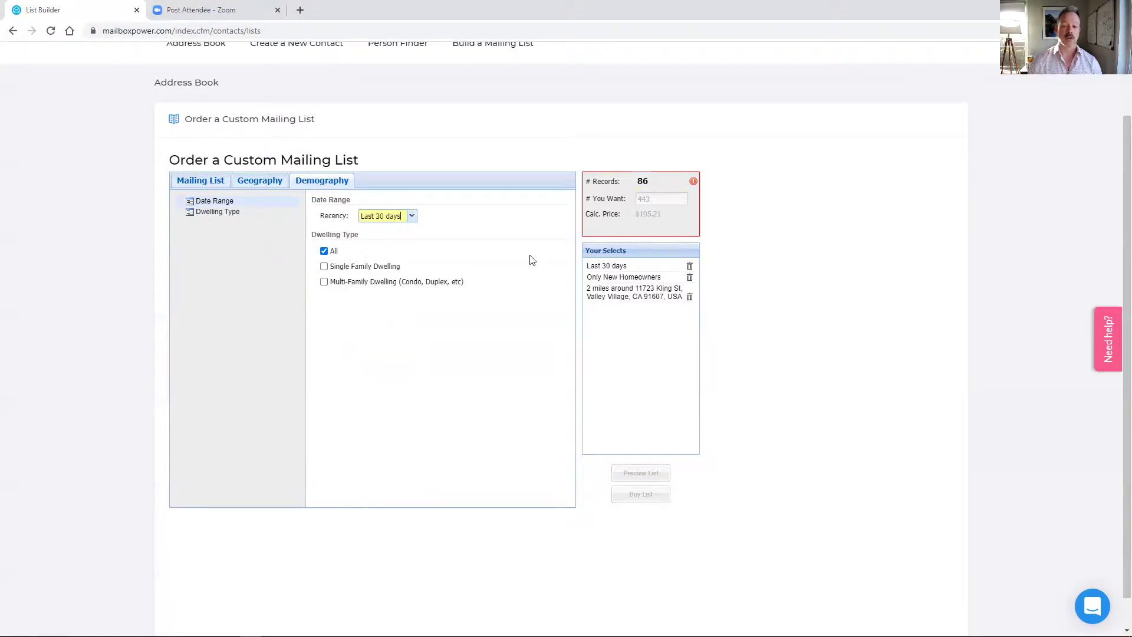
pyautogui.moveTo(694, 182)
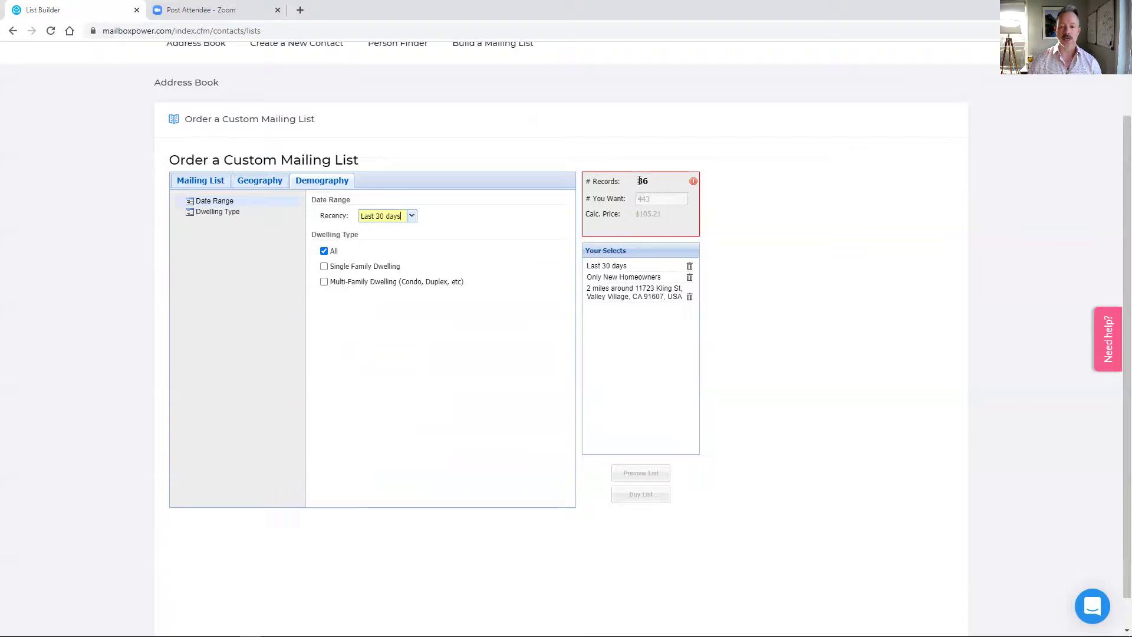
# - Raise the Geography radius around the address to 2.5 miles
pyautogui.click(268, 184)
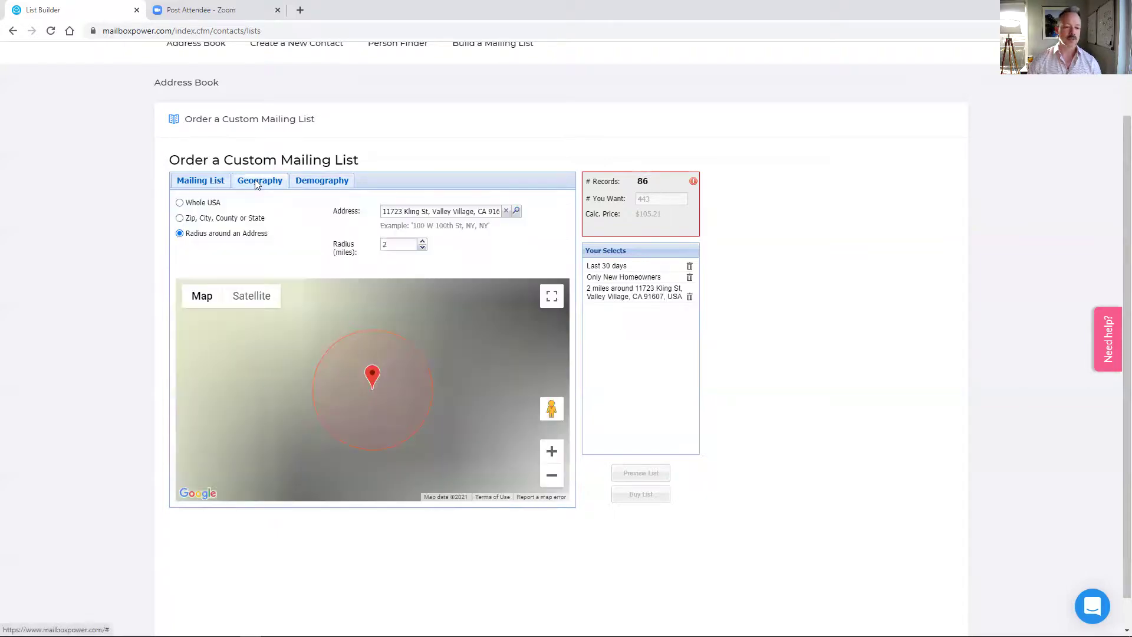
pyautogui.click(422, 241)
pyautogui.click(422, 242)
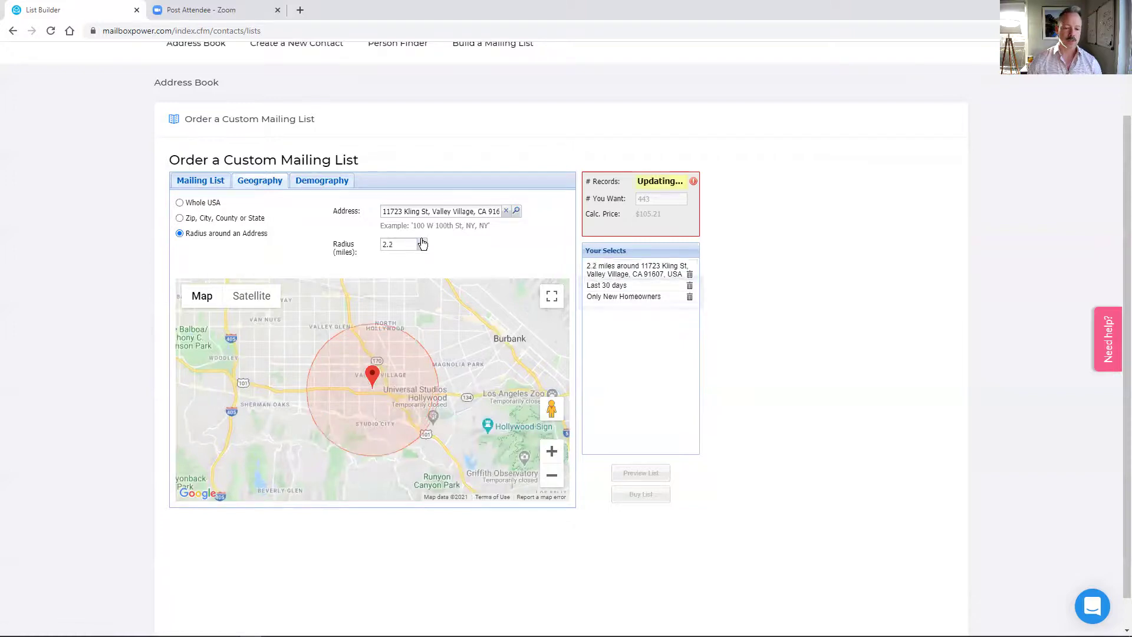
pyautogui.click(422, 241)
pyautogui.click(422, 241)
pyautogui.click(422, 242)
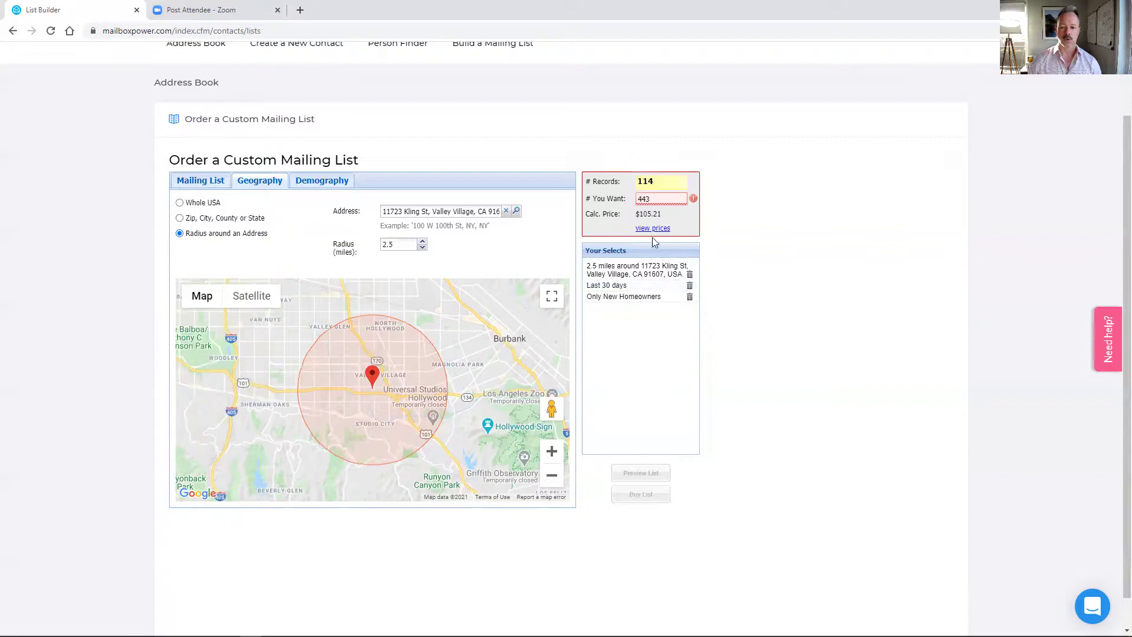
# - Request all 114 records for $28.50 and review the Mailing List, Geography and Demography tabs
pyautogui.click(652, 198)
pyautogui.doubleClick(651, 199)
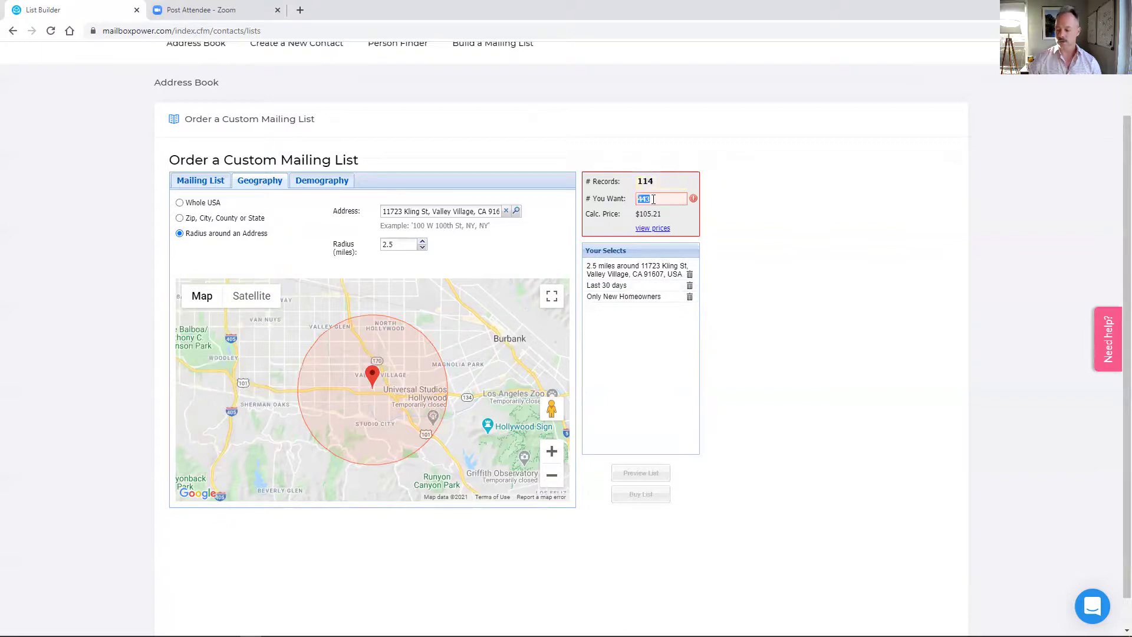
pyautogui.write('114')
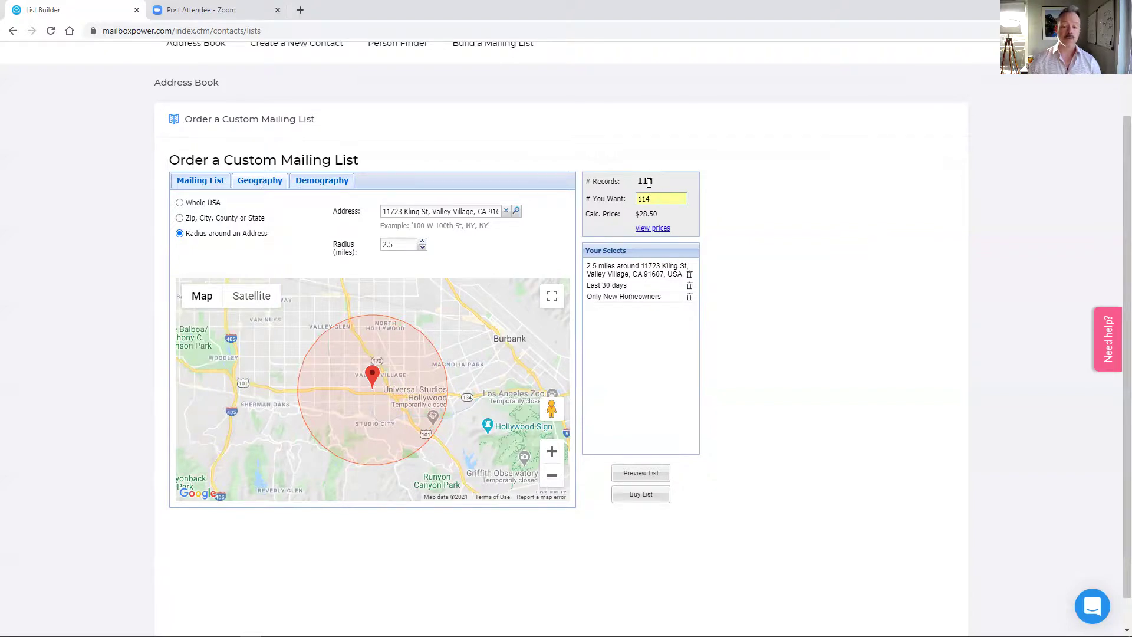
pyautogui.click(211, 181)
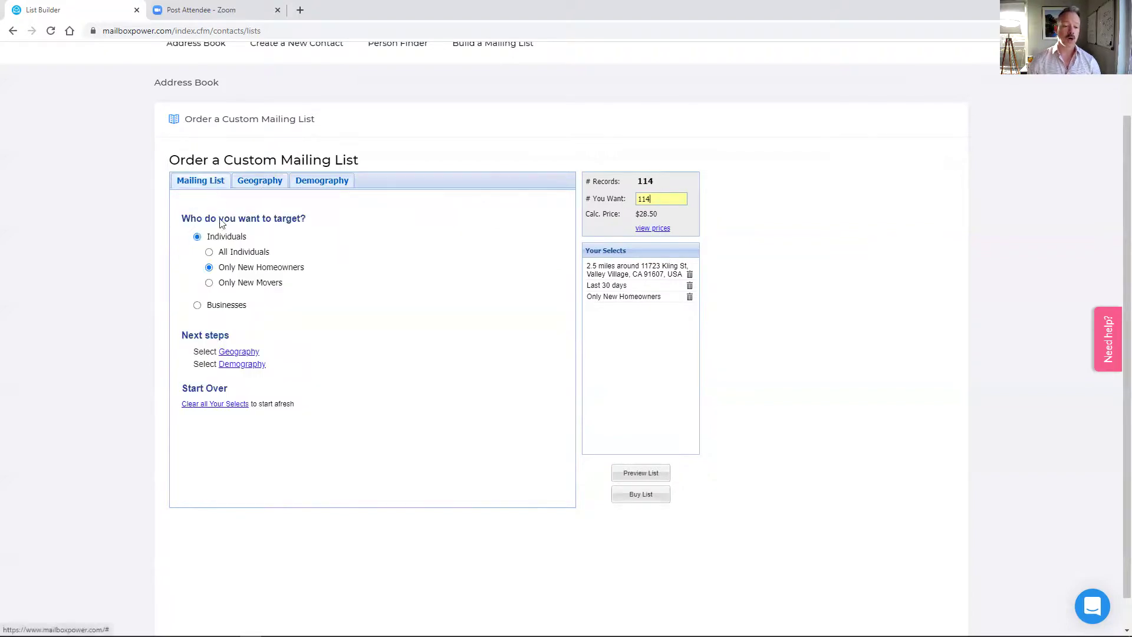
pyautogui.click(273, 185)
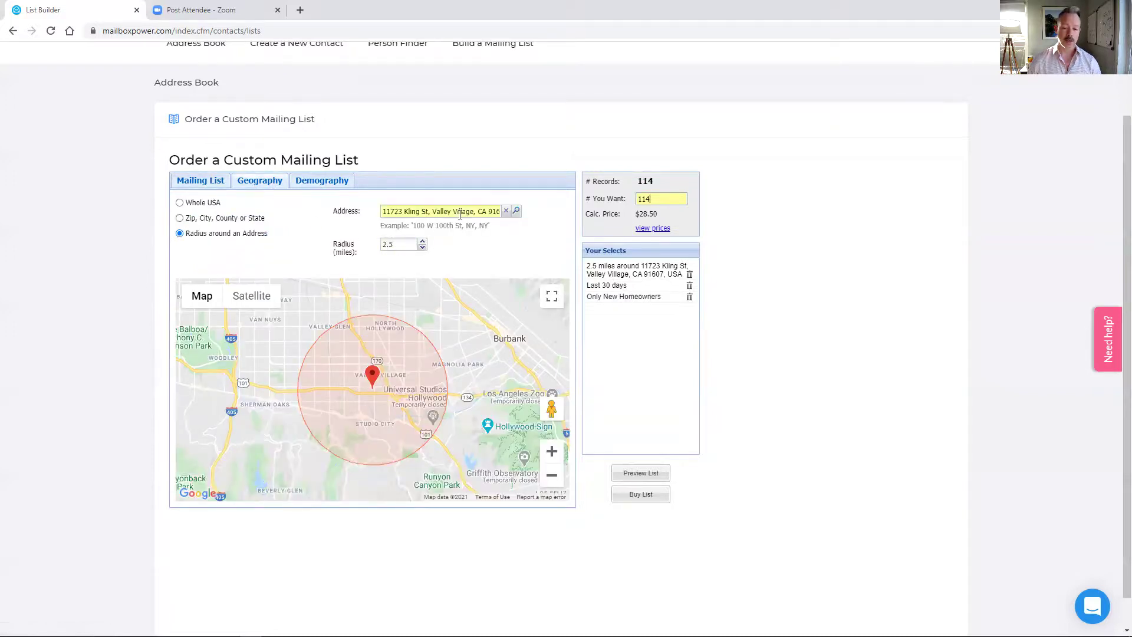
pyautogui.click(314, 185)
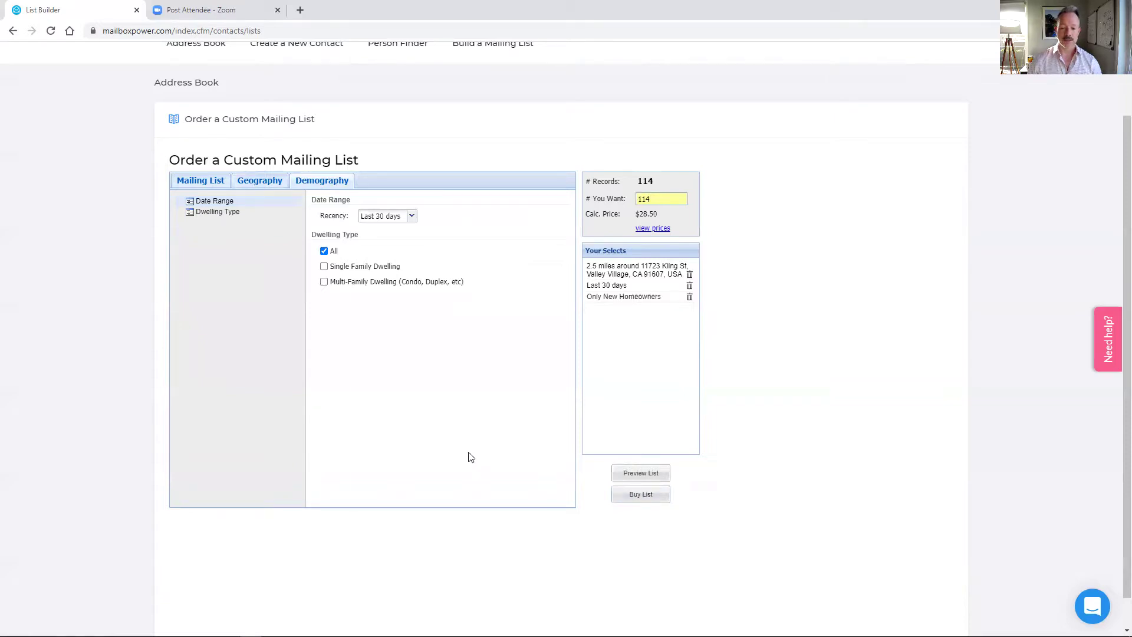
pyautogui.scroll(2, 398, 326)
# - Go to the Address Book from the Main Menu
pyautogui.click(300, 72)
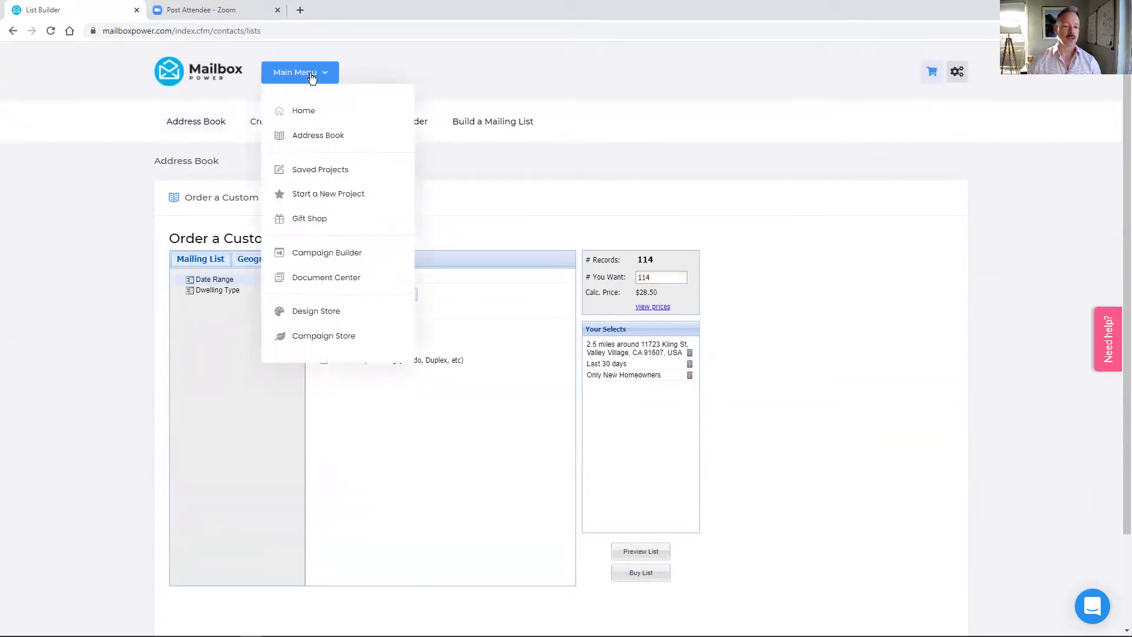
pyautogui.click(306, 137)
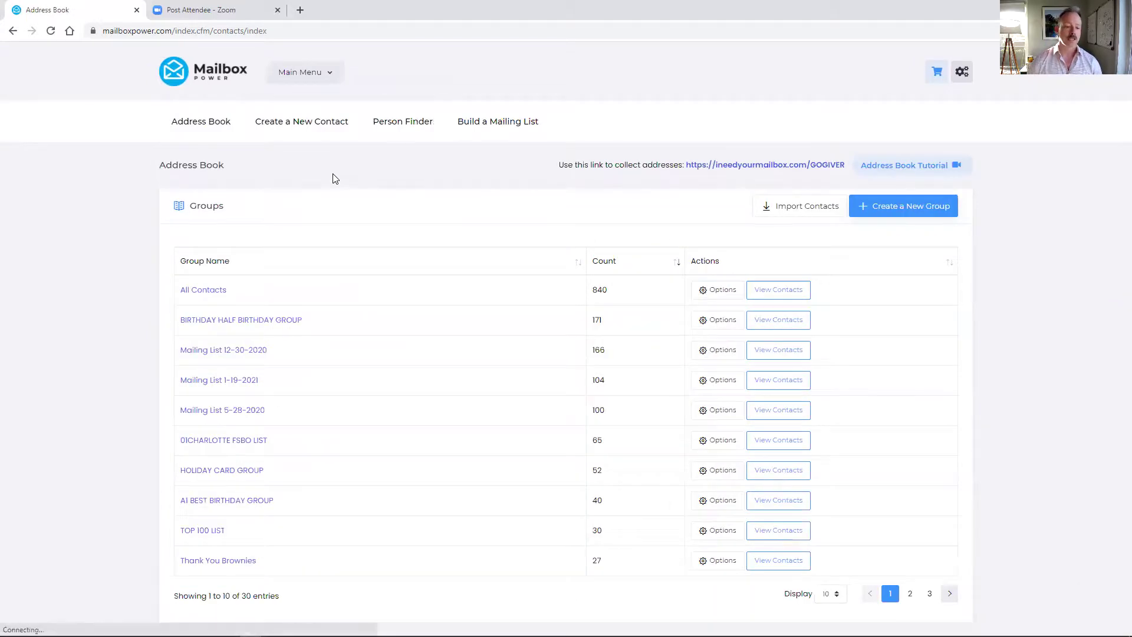
# - Browse the Mailing List 1-19-2021 group's contacts, then start building a new mailing list
pyautogui.click(230, 383)
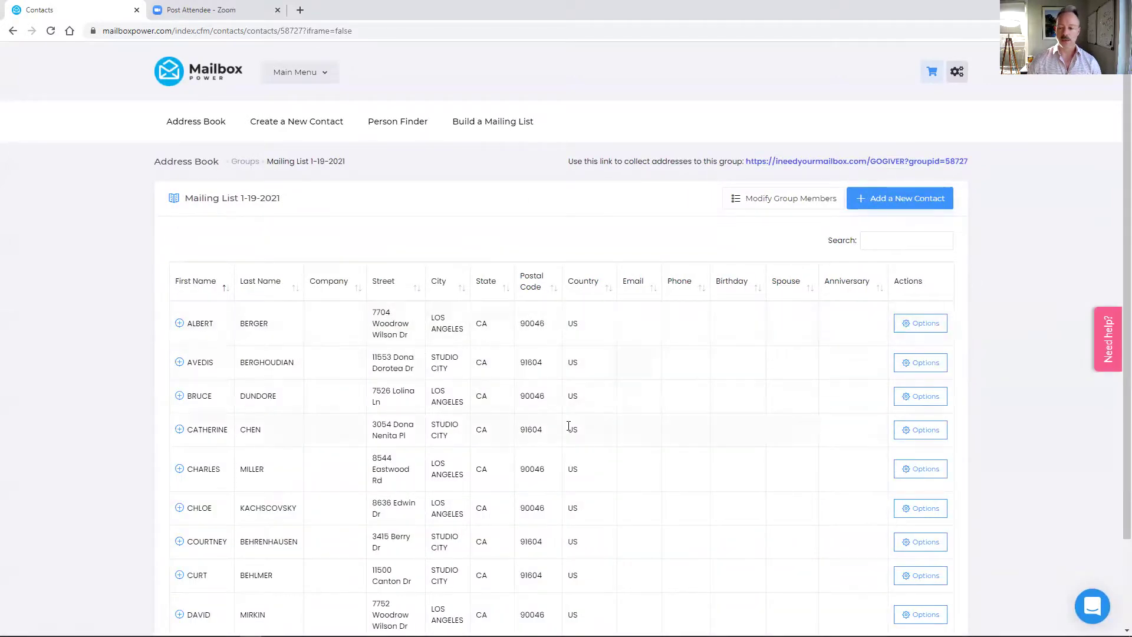
pyautogui.click(253, 165)
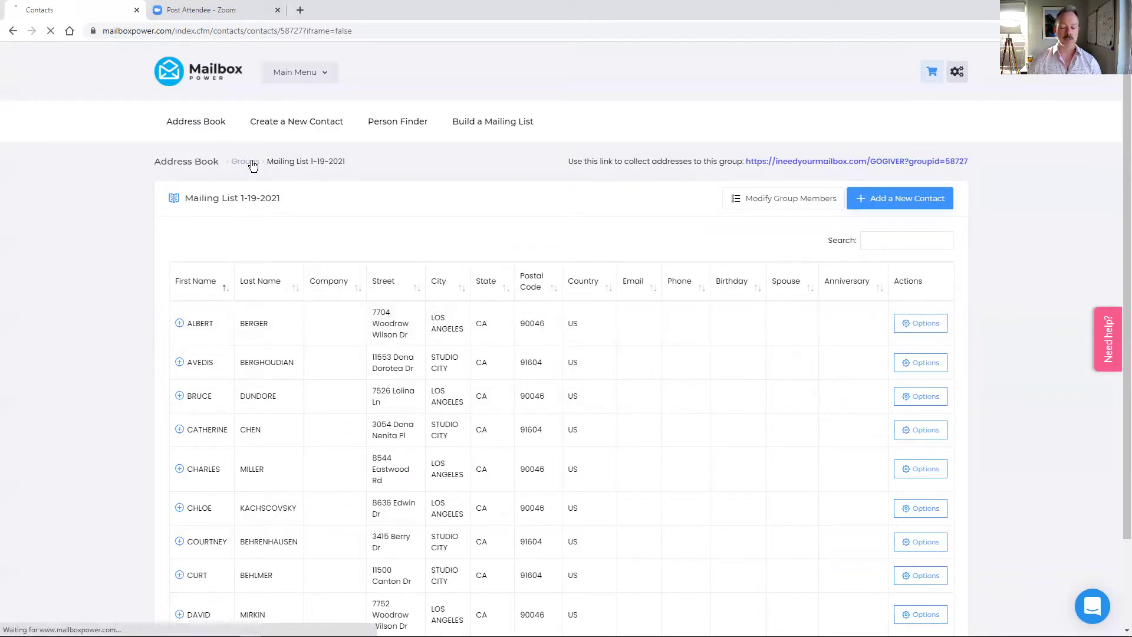
pyautogui.click(299, 72)
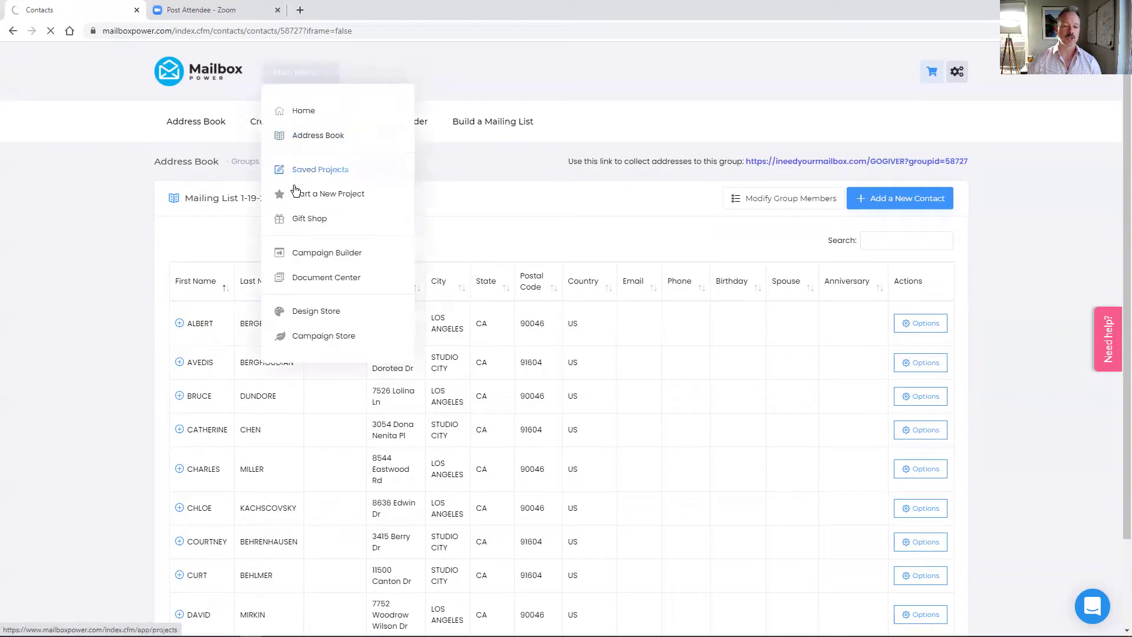
pyautogui.click(500, 122)
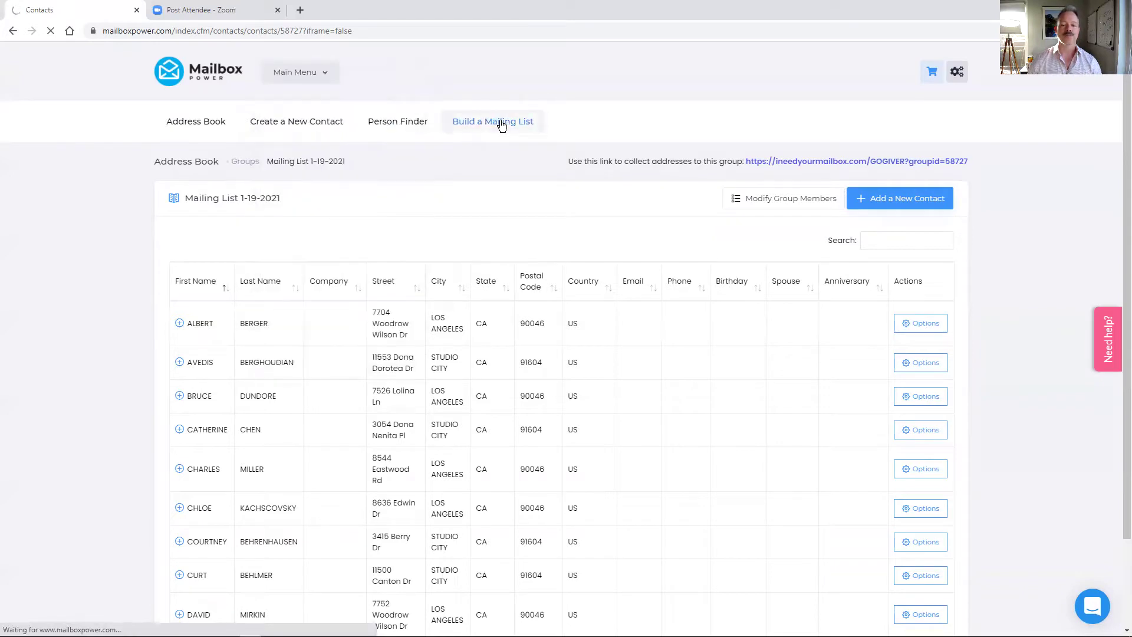